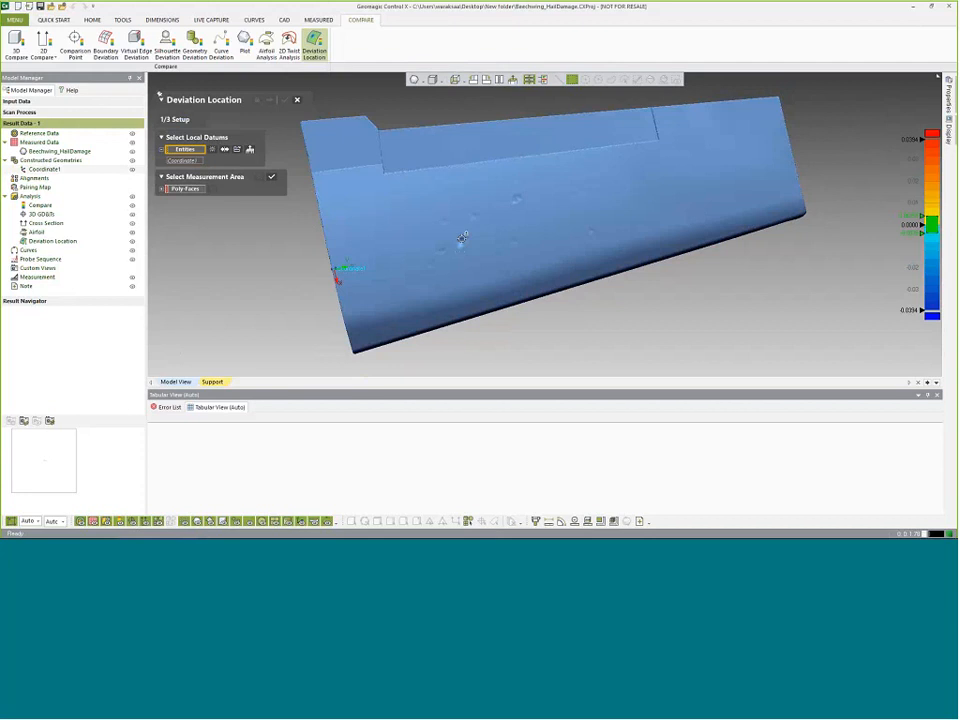
Step: Define the measurement area as a polygon selection of poly-faces around the dented region of the wing surface
mouse_move(559, 216)
right_down()
mouse_move(536, 218)
mouse_move(613, 212)
mouse_move(585, 214)
right_up()
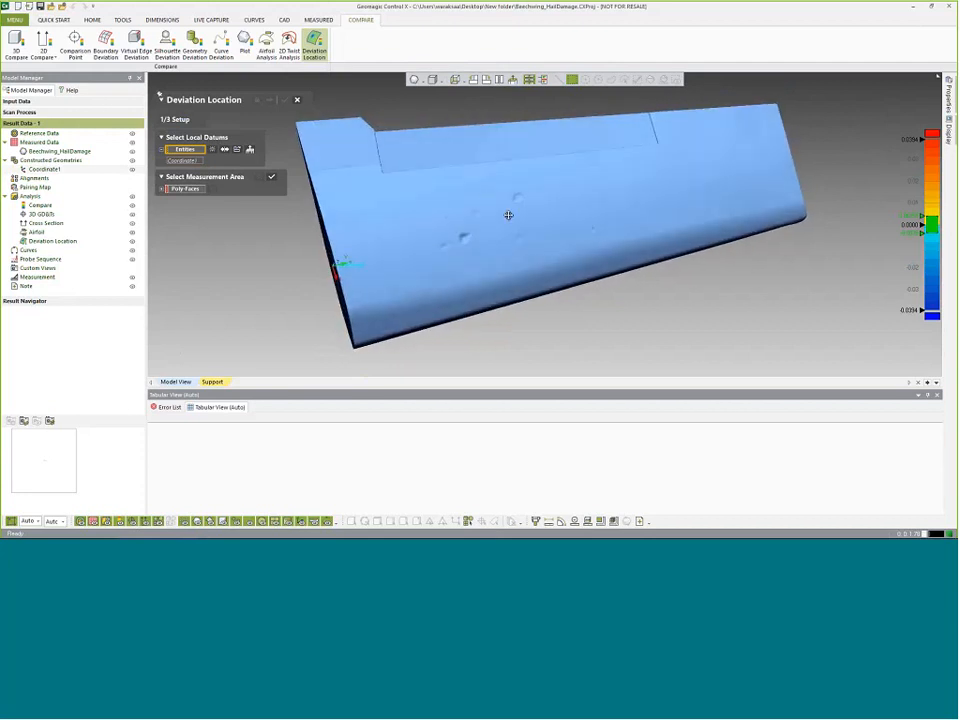
right_drag(508, 215, 527, 221)
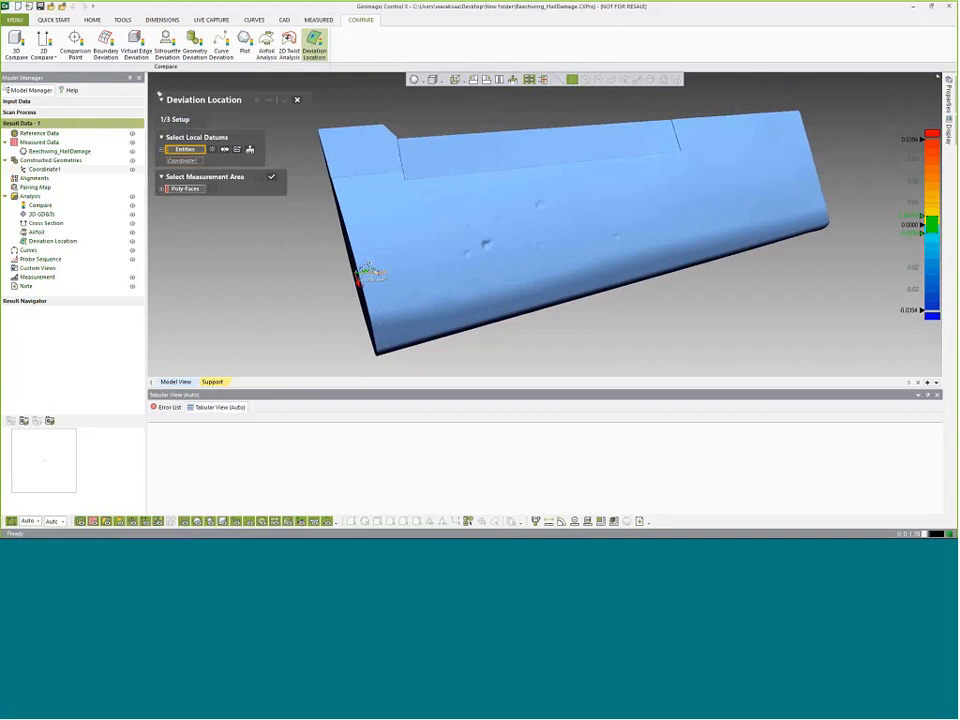
right_drag(612, 250, 556, 234)
right_drag(615, 236, 613, 229)
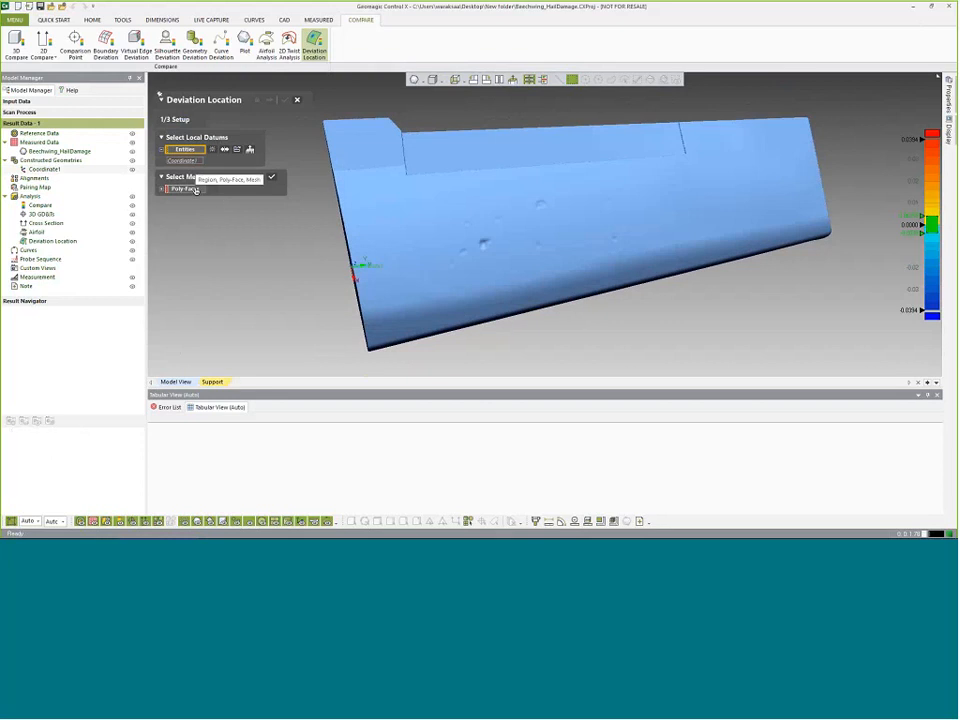
click(190, 188)
right_drag(498, 198, 574, 252)
scroll(514, 253, up, 4)
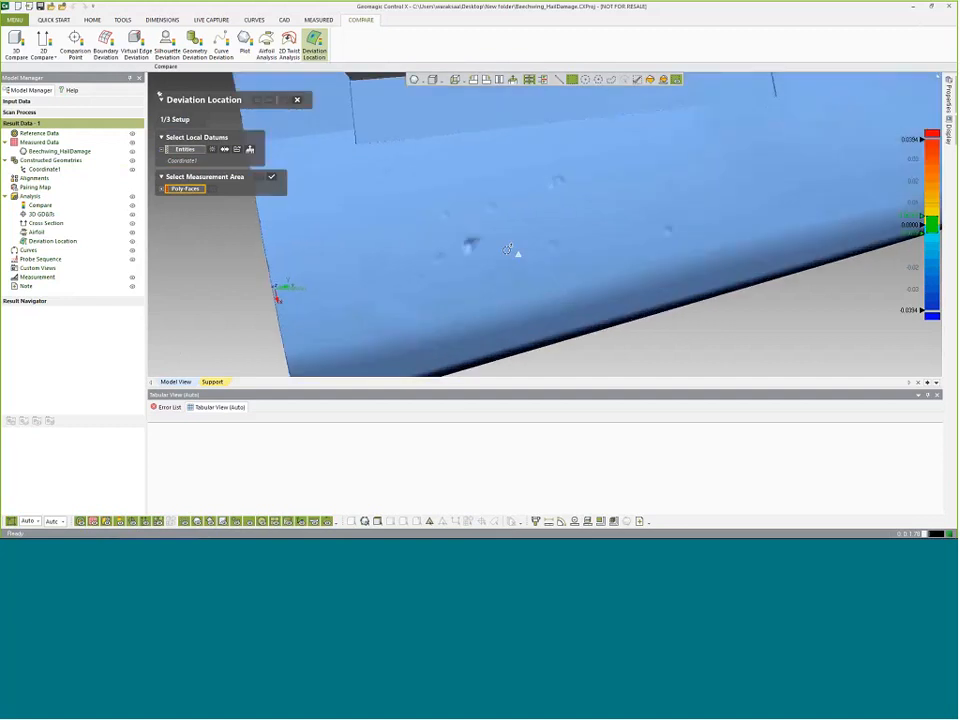
right_drag(560, 212, 533, 196)
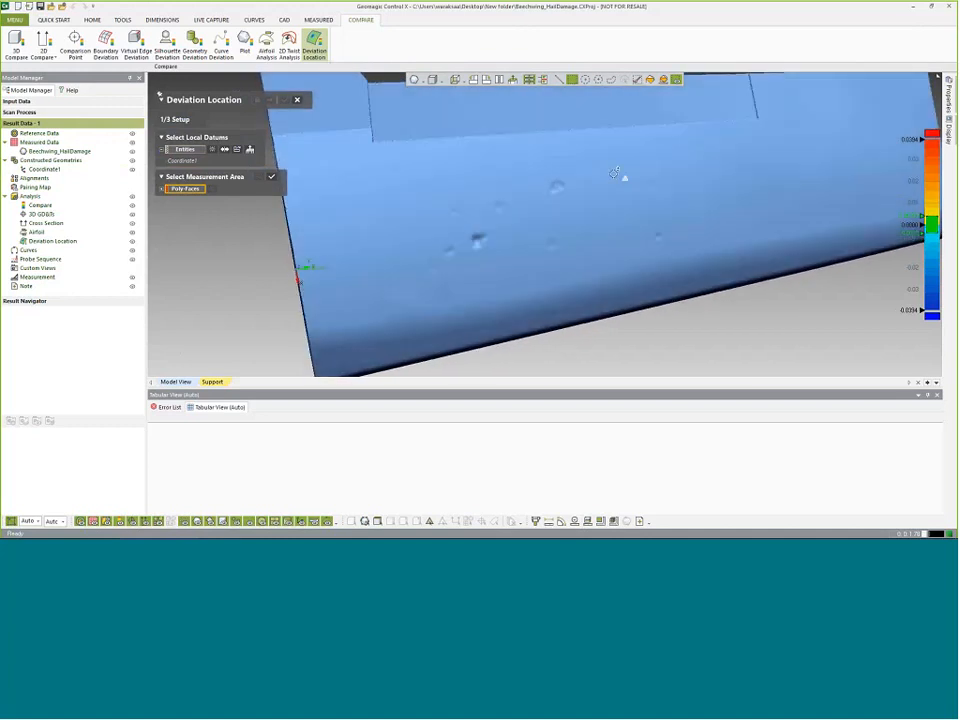
click(598, 80)
click(373, 155)
click(671, 140)
click(674, 245)
click(436, 293)
double_click(393, 240)
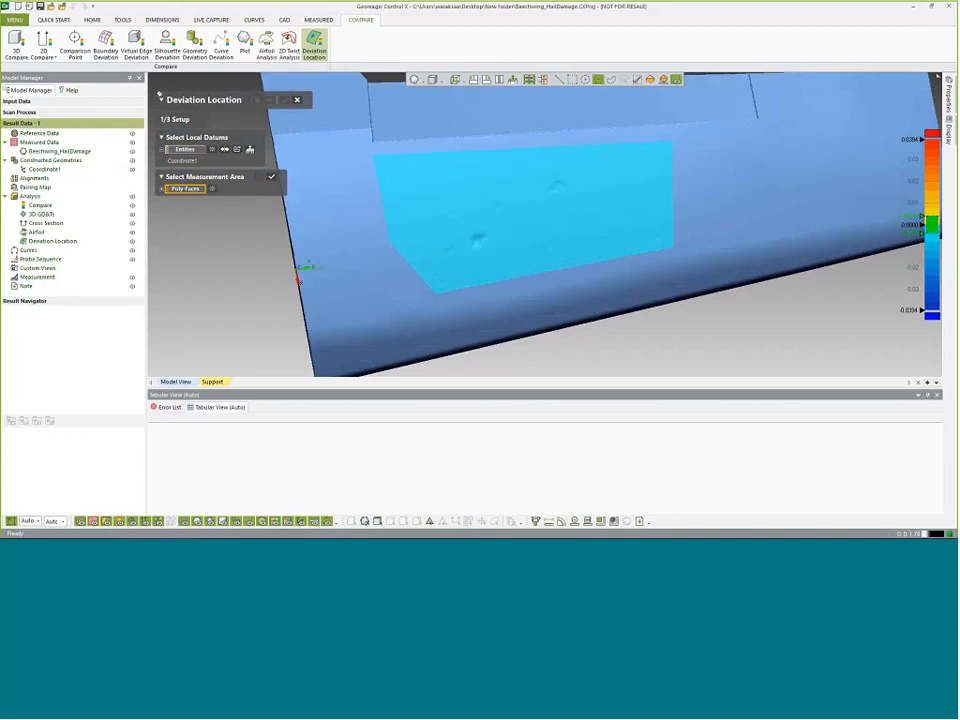
click(270, 179)
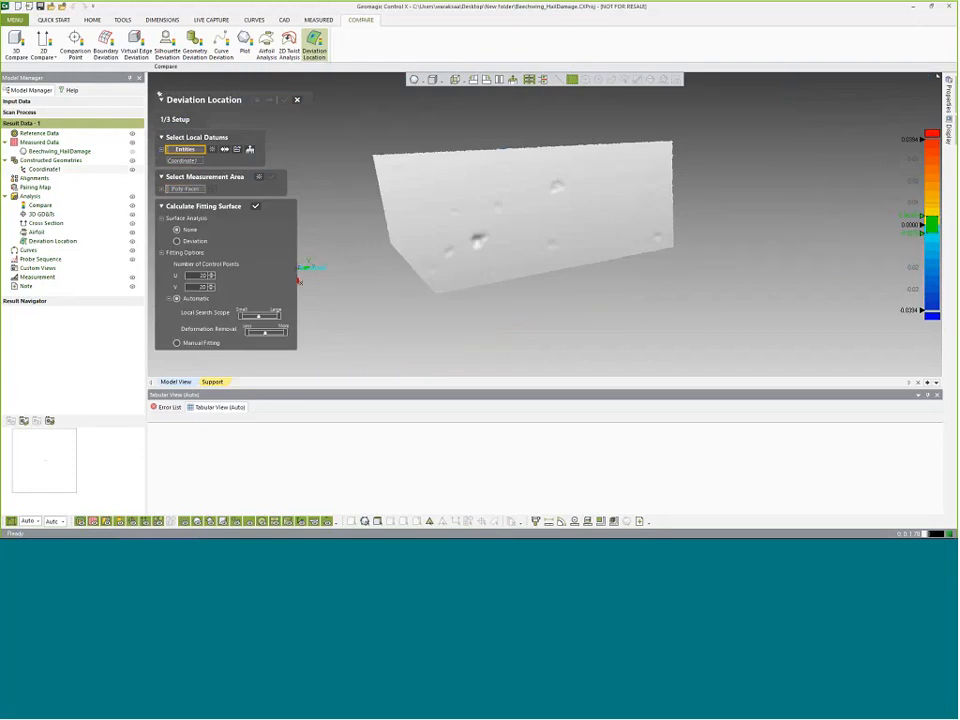
Step: Examine the dents on the isolated measurement area from several viewing angles
right_drag(600, 250, 564, 298)
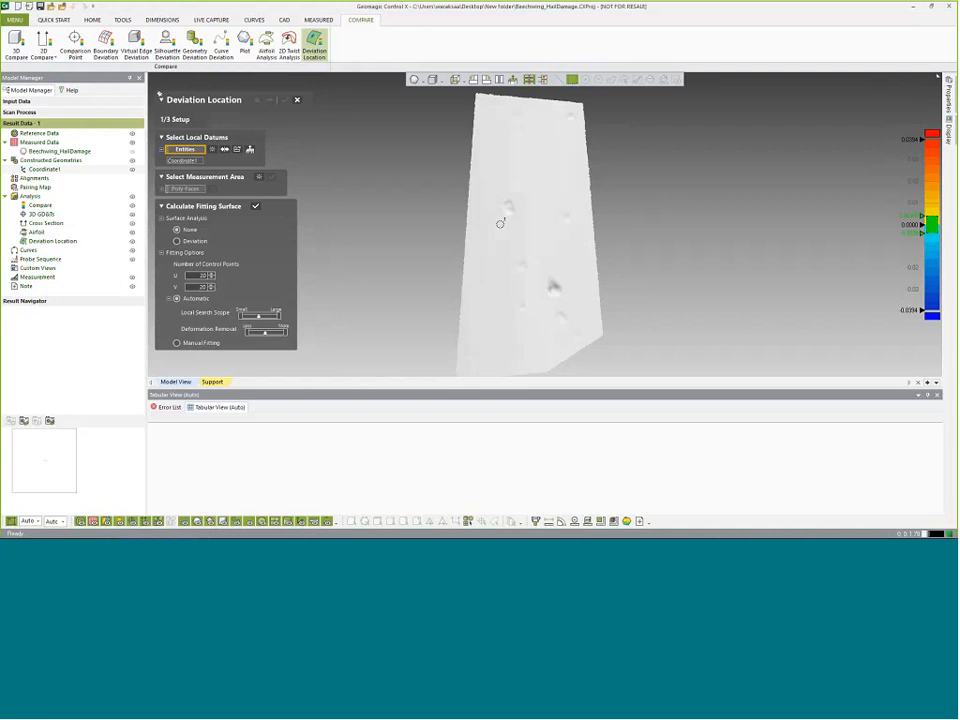
mouse_move(500, 224)
right_down()
mouse_move(504, 214)
mouse_move(496, 219)
mouse_move(510, 253)
mouse_move(490, 242)
right_up()
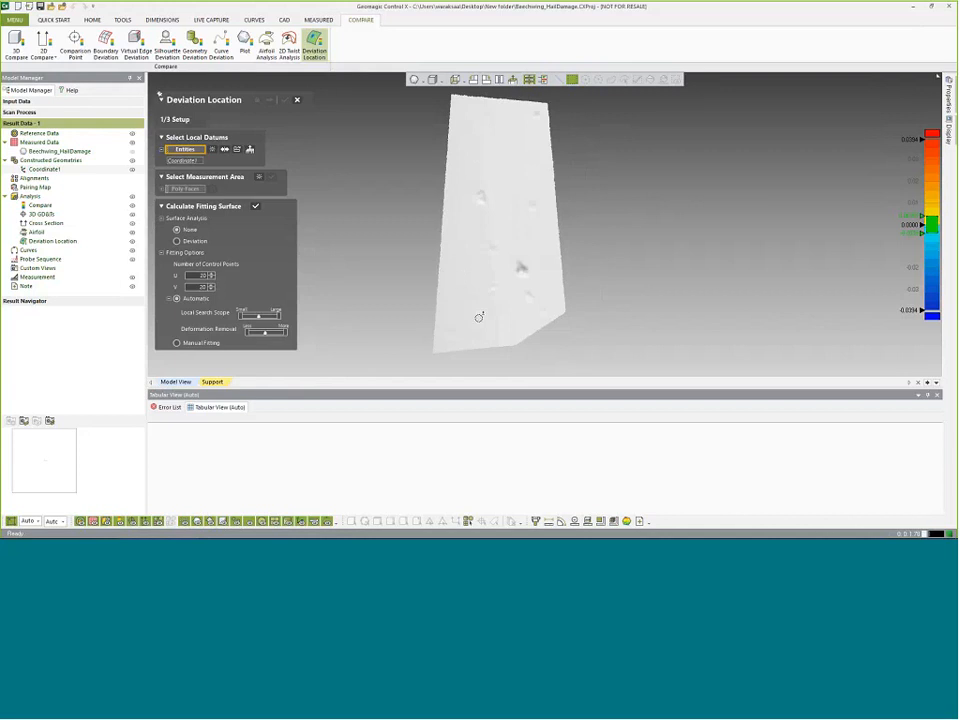
mouse_move(511, 293)
right_down()
mouse_move(514, 212)
mouse_move(503, 295)
right_up()
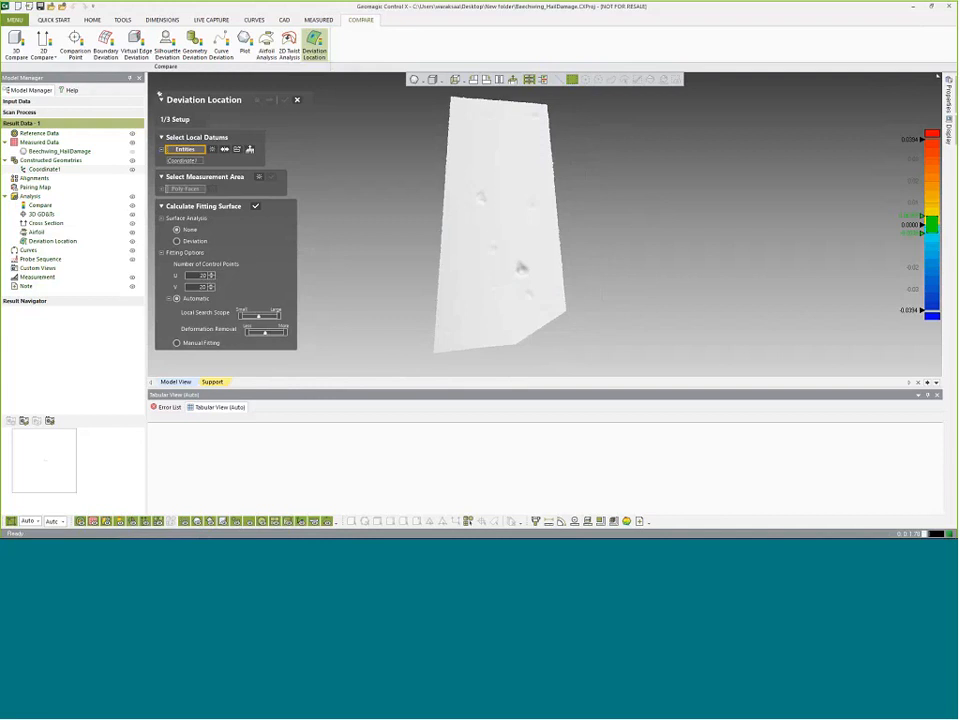
mouse_move(524, 260)
right_down()
mouse_move(527, 246)
mouse_move(527, 278)
right_up()
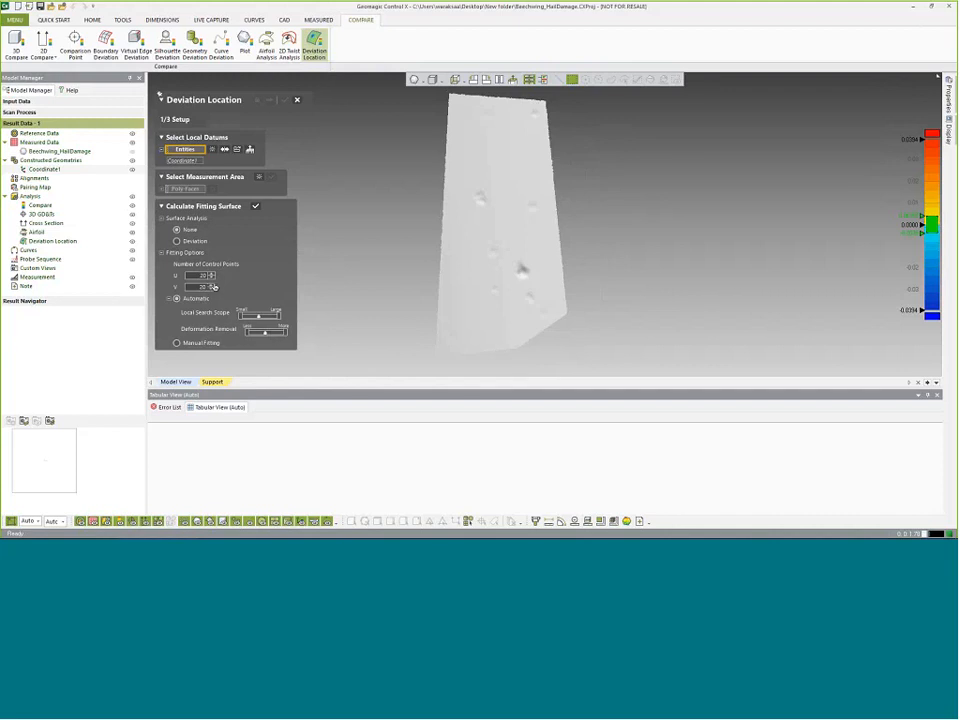
right_drag(495, 262, 508, 240)
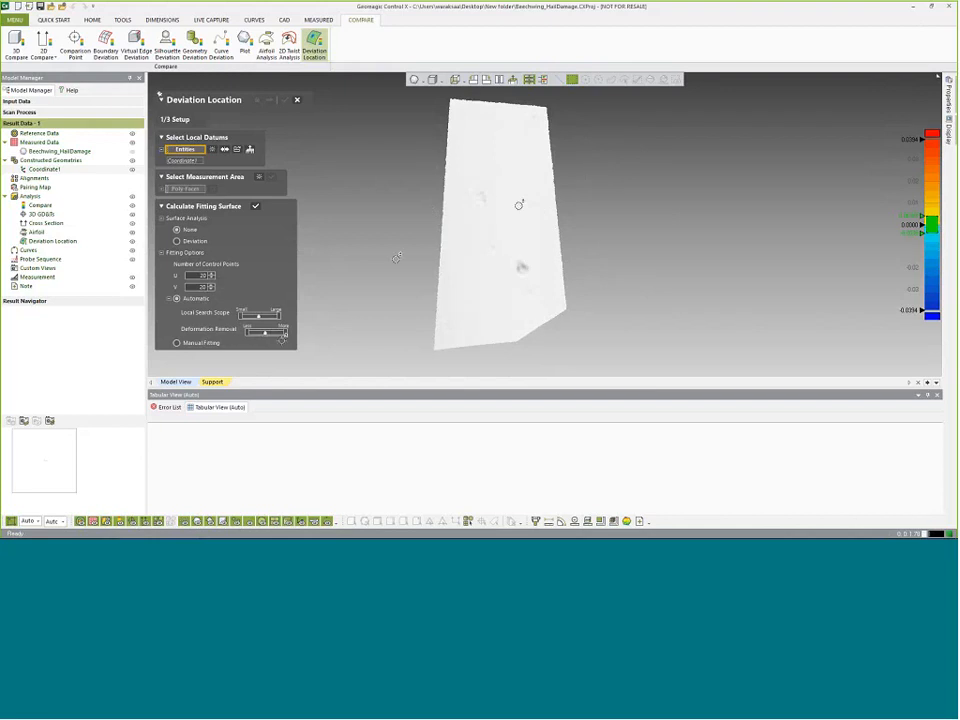
right_drag(520, 266, 539, 180)
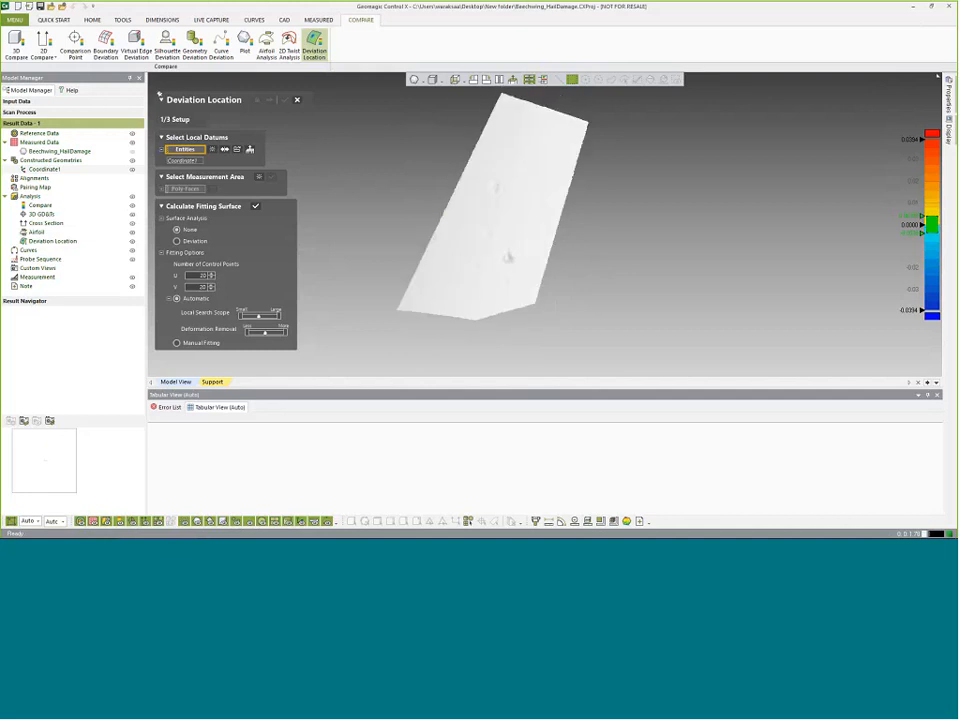
right_drag(501, 281, 533, 311)
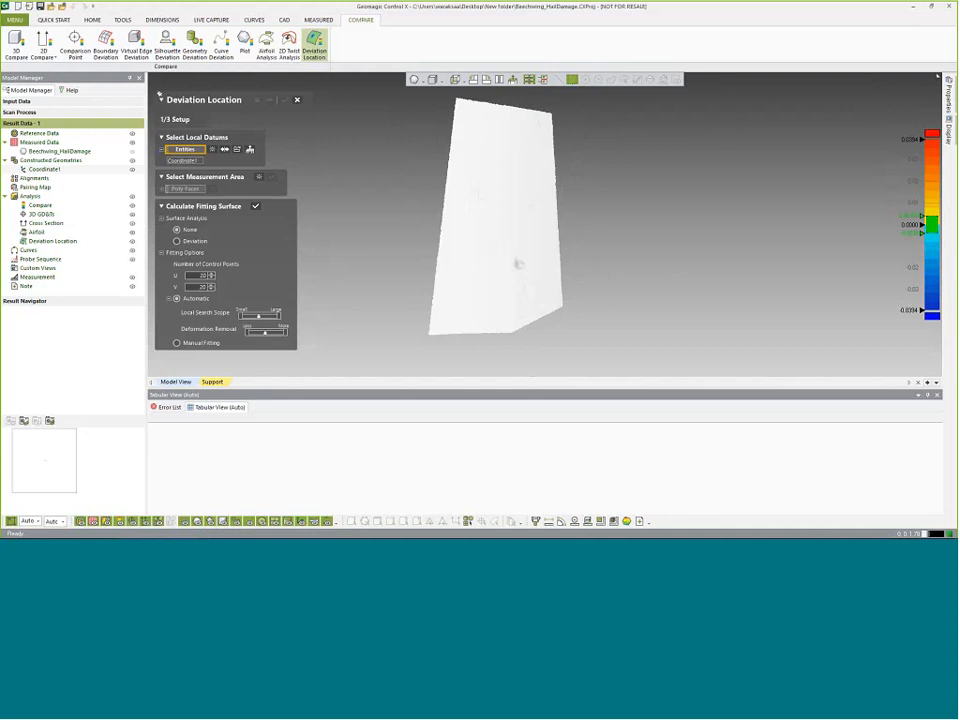
right_drag(518, 263, 478, 292)
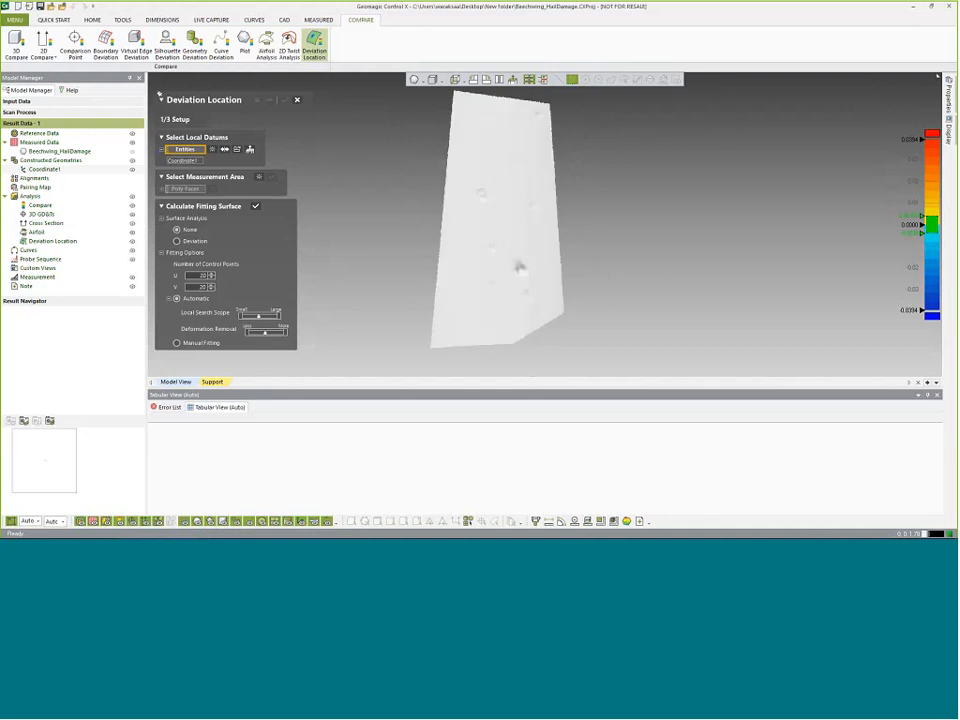
Step: Calculate the fitting surface for the measurement area and set its surface analysis to Deviation
click(254, 207)
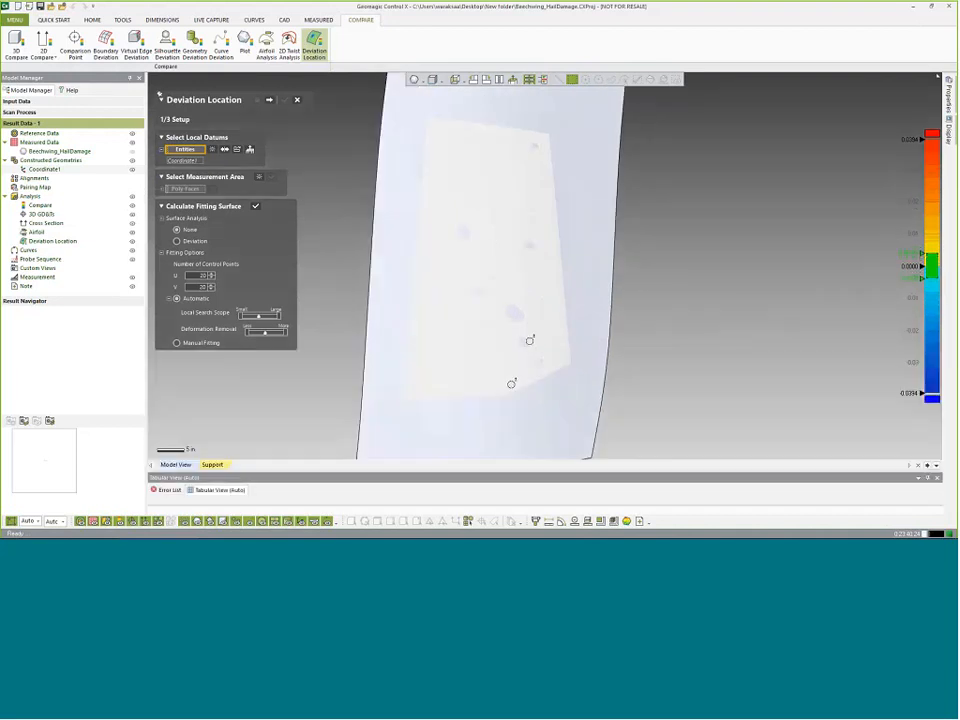
mouse_move(541, 290)
right_down()
mouse_move(545, 183)
mouse_move(567, 206)
mouse_move(532, 328)
mouse_move(538, 305)
mouse_move(529, 326)
mouse_move(534, 302)
mouse_move(520, 297)
right_up()
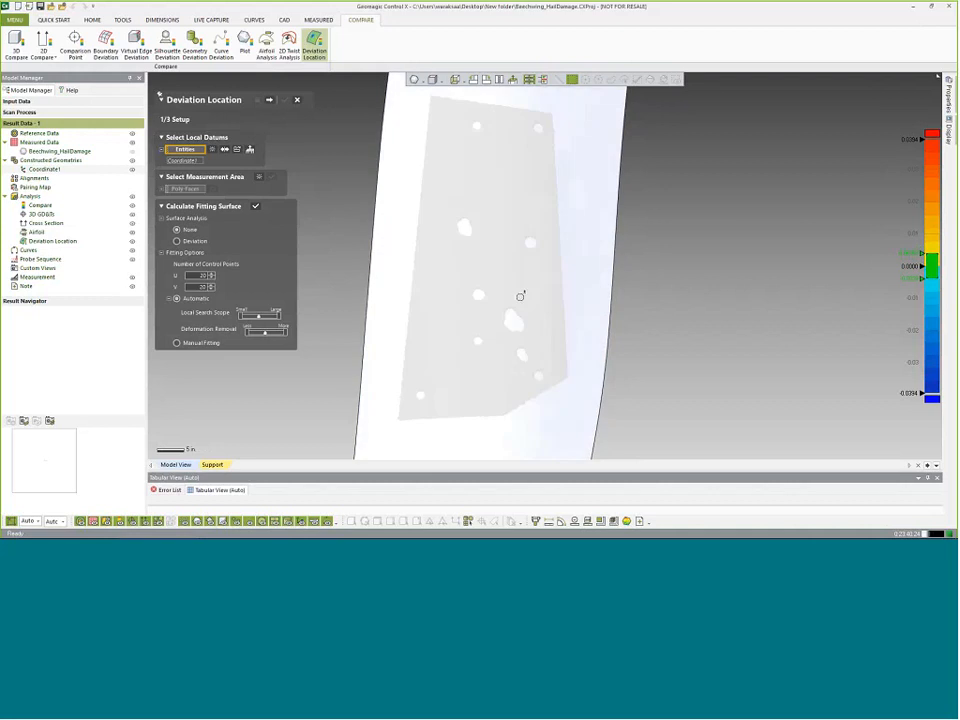
click(189, 242)
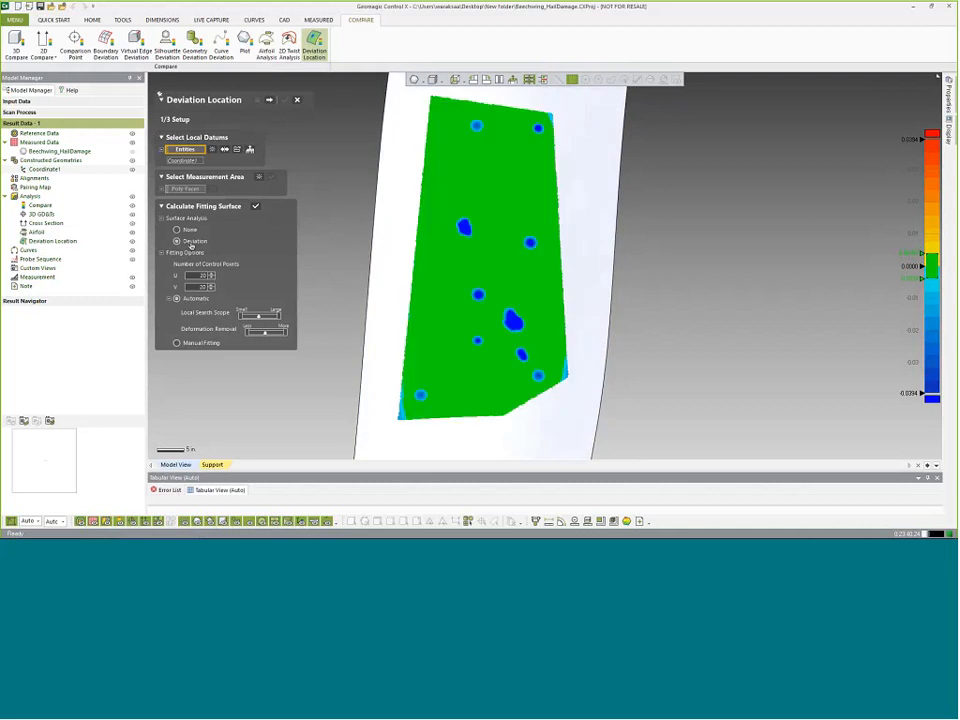
ctrl+right_drag(396, 286, 428, 275)
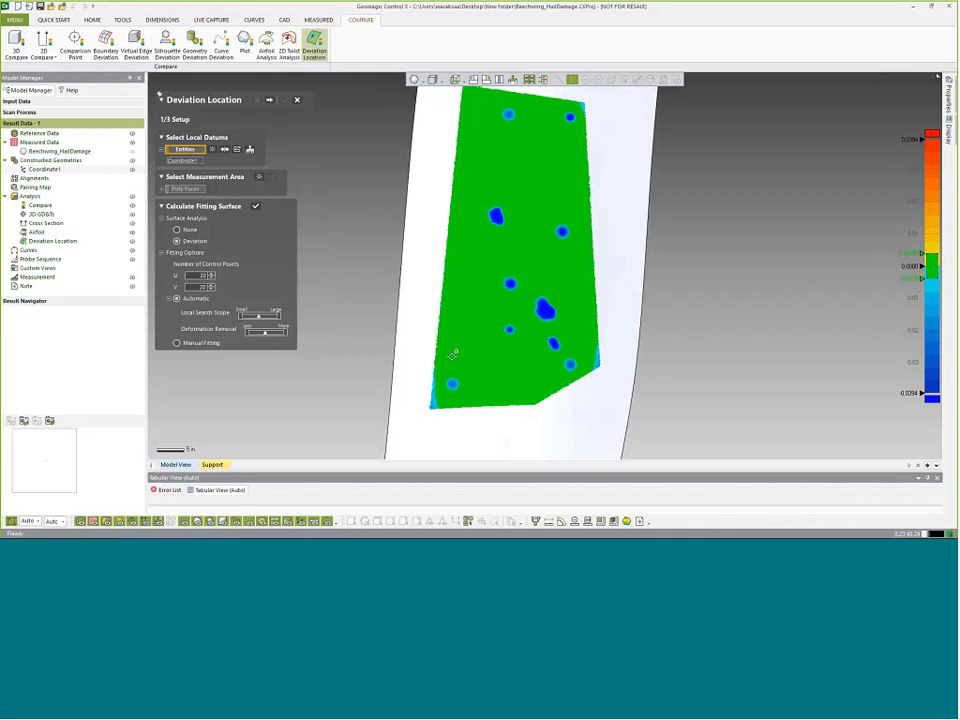
right_drag(508, 394, 498, 323)
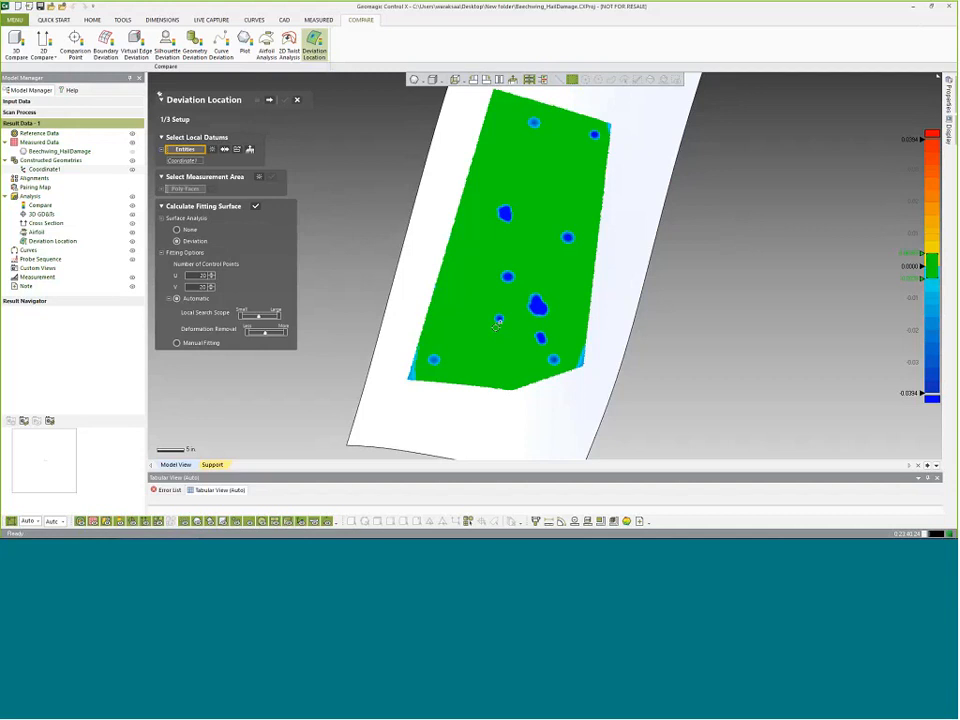
right_drag(534, 362, 503, 309)
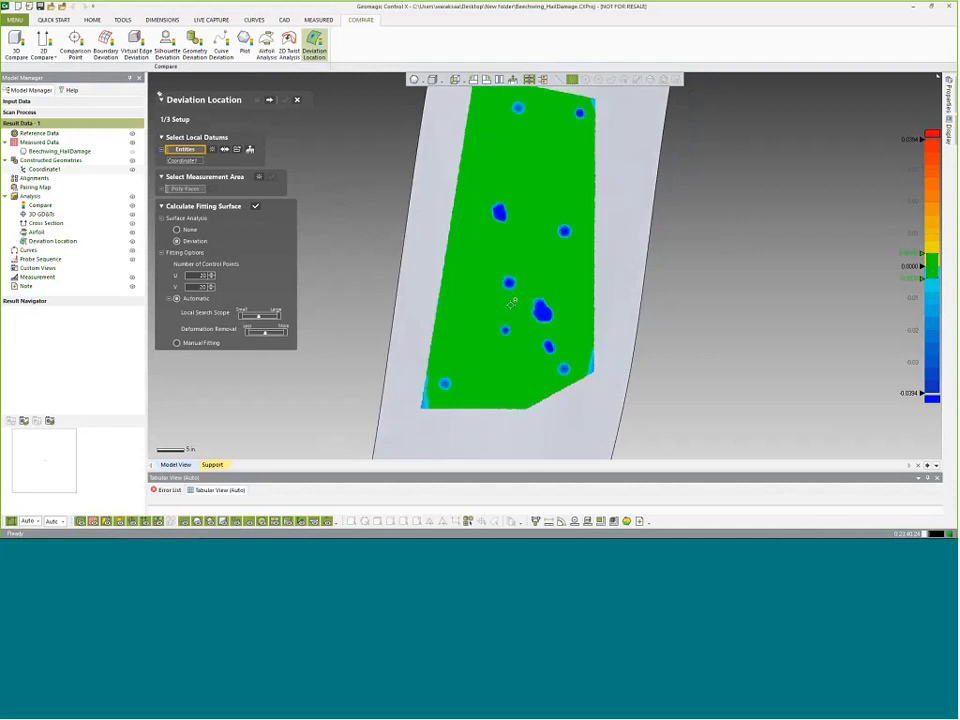
right_drag(516, 285, 498, 295)
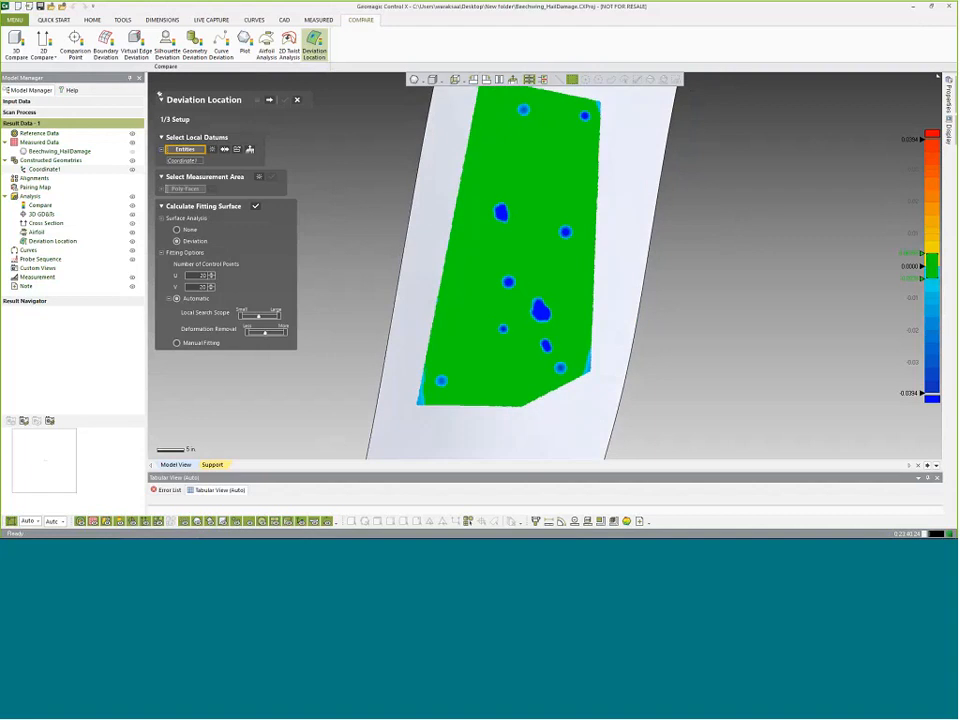
Step: Advance to Object Classification and detect the dent objects with an extraction depth of -0.05 in
click(270, 101)
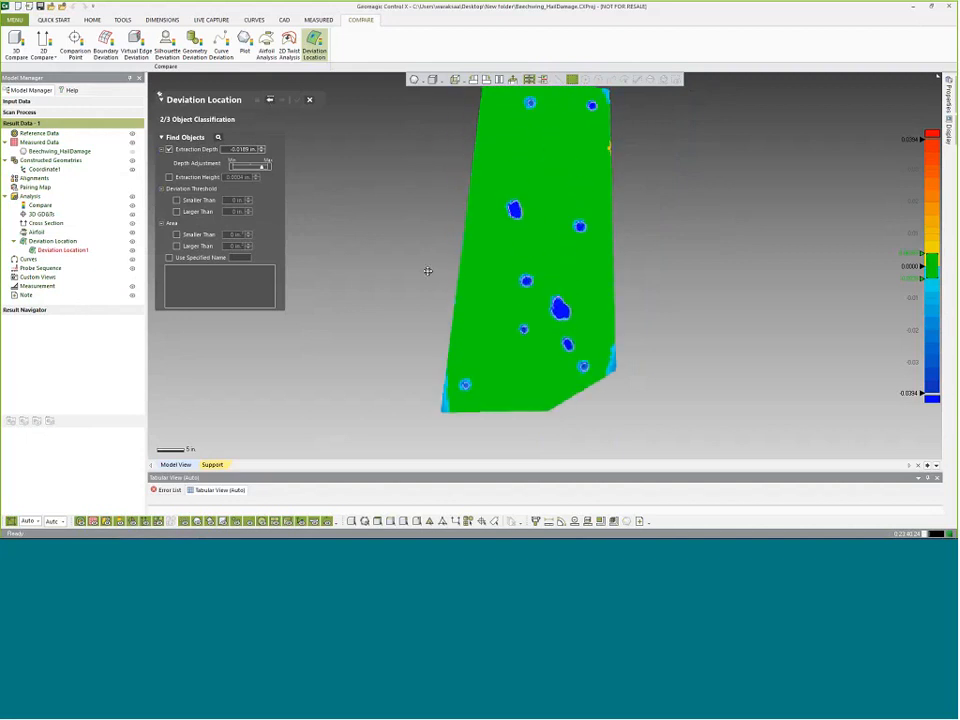
ctrl+right_drag(428, 271, 426, 286)
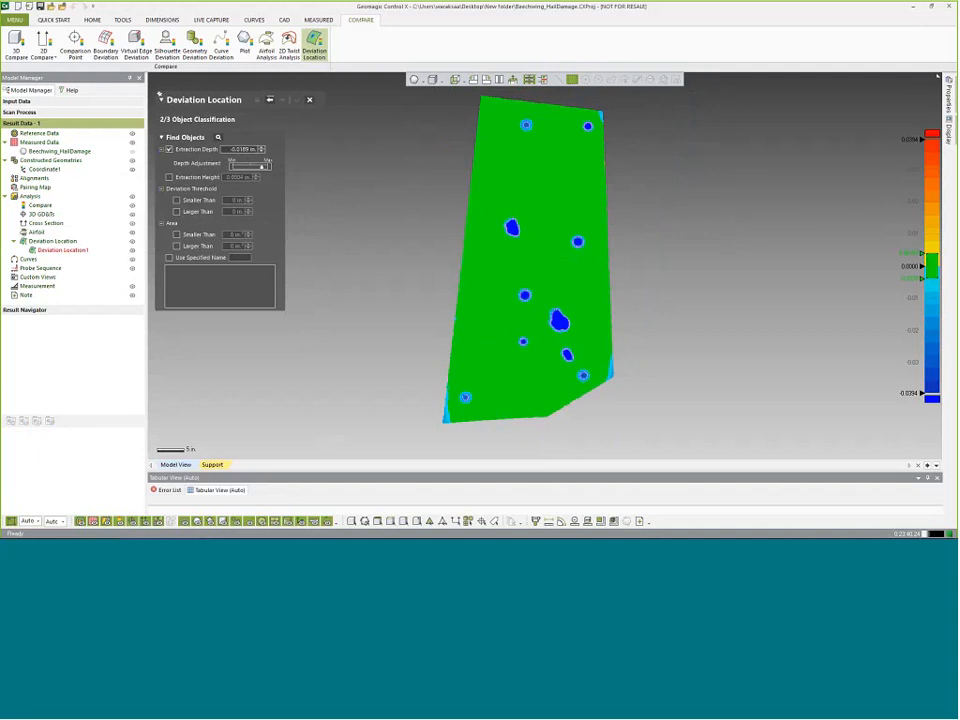
double_click(245, 153)
click(249, 150)
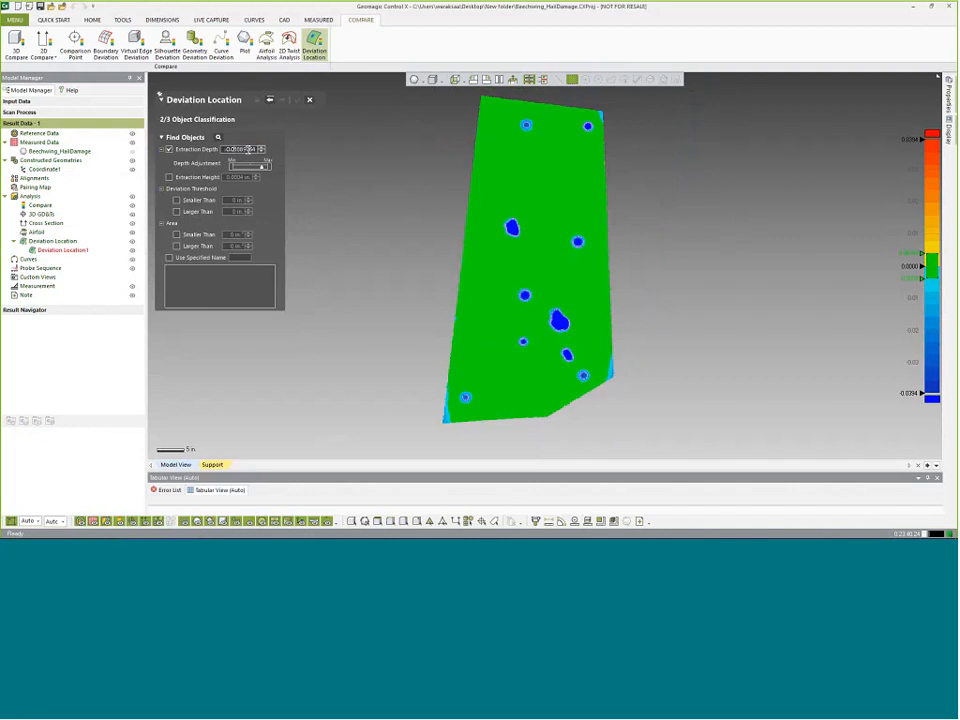
double_click(248, 149)
text(-0.04)
key(Return)
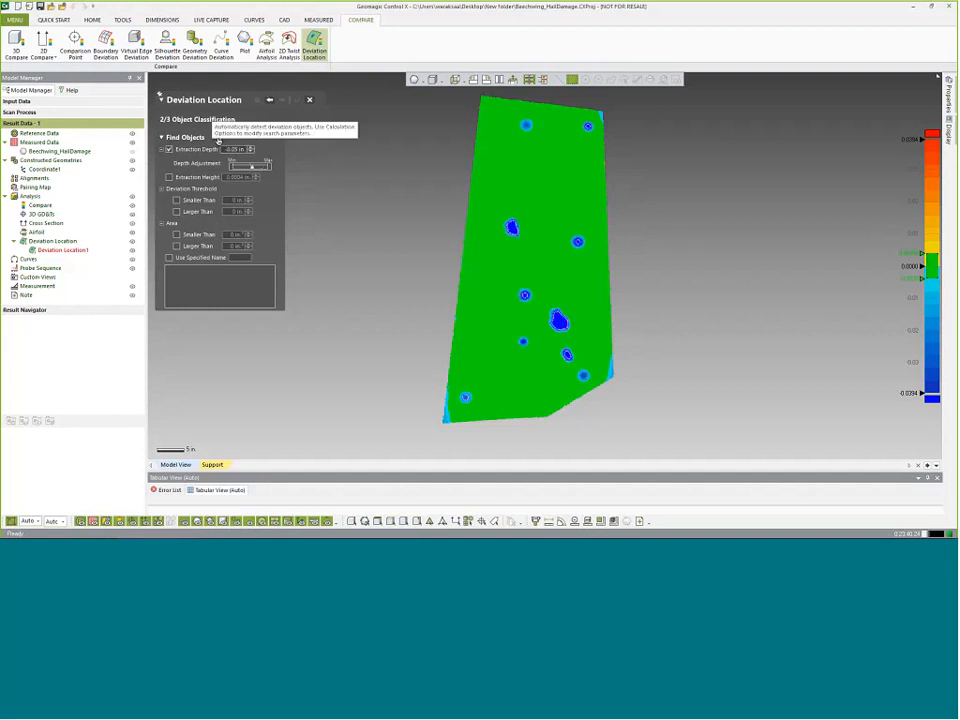
click(218, 138)
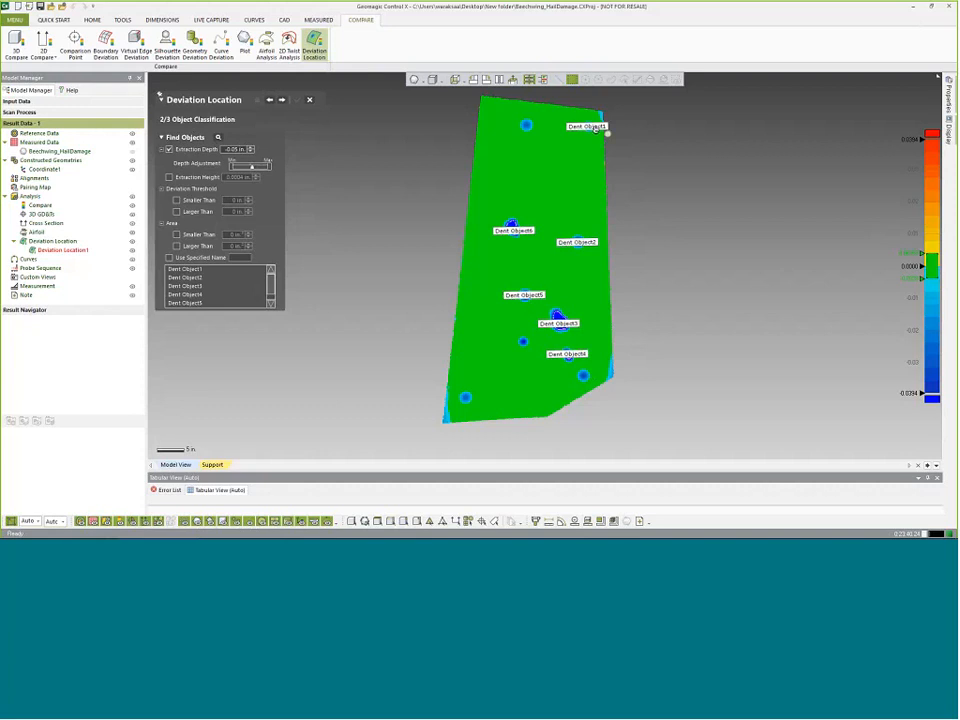
Step: Move the six dent object labels off their dents so each one has a visible leader
drag(597, 129, 650, 129)
drag(580, 243, 622, 252)
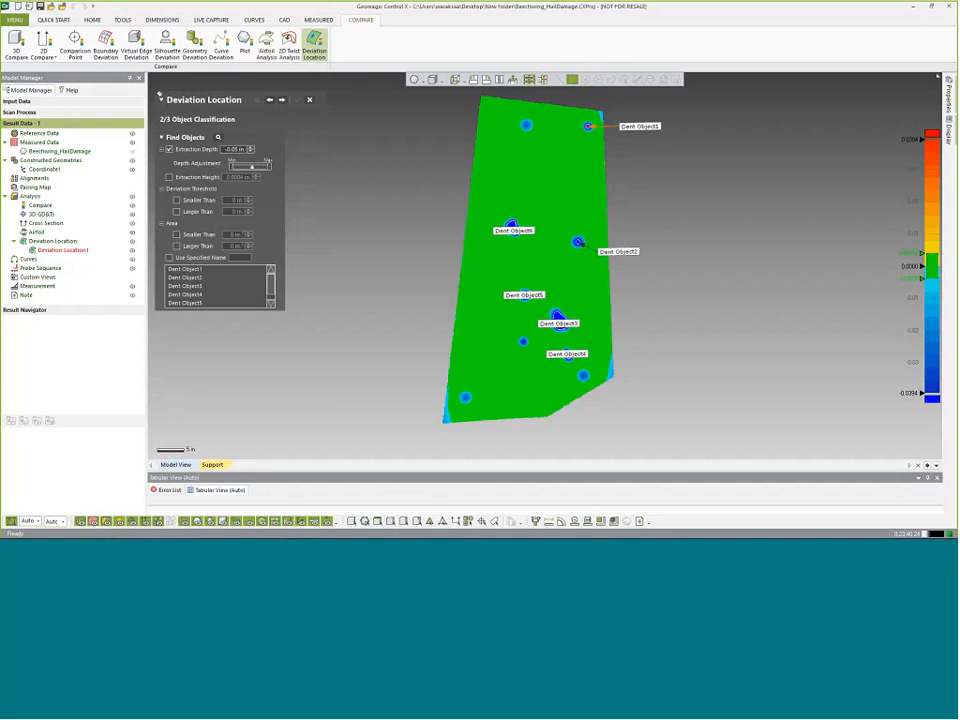
drag(513, 230, 442, 234)
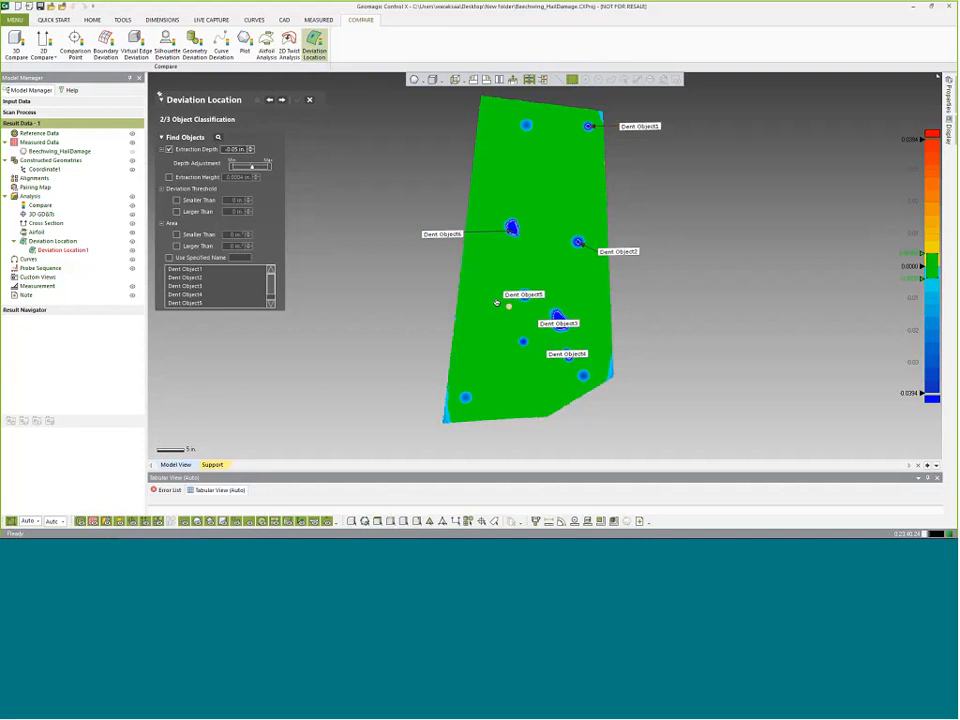
drag(520, 295, 468, 293)
drag(558, 323, 612, 300)
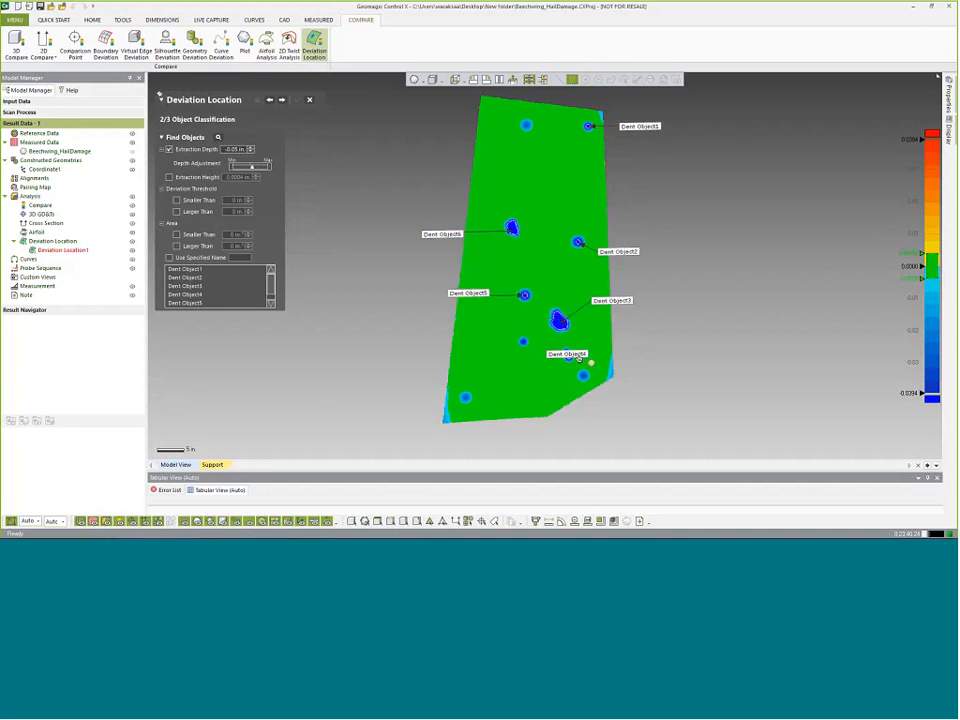
drag(591, 363, 634, 375)
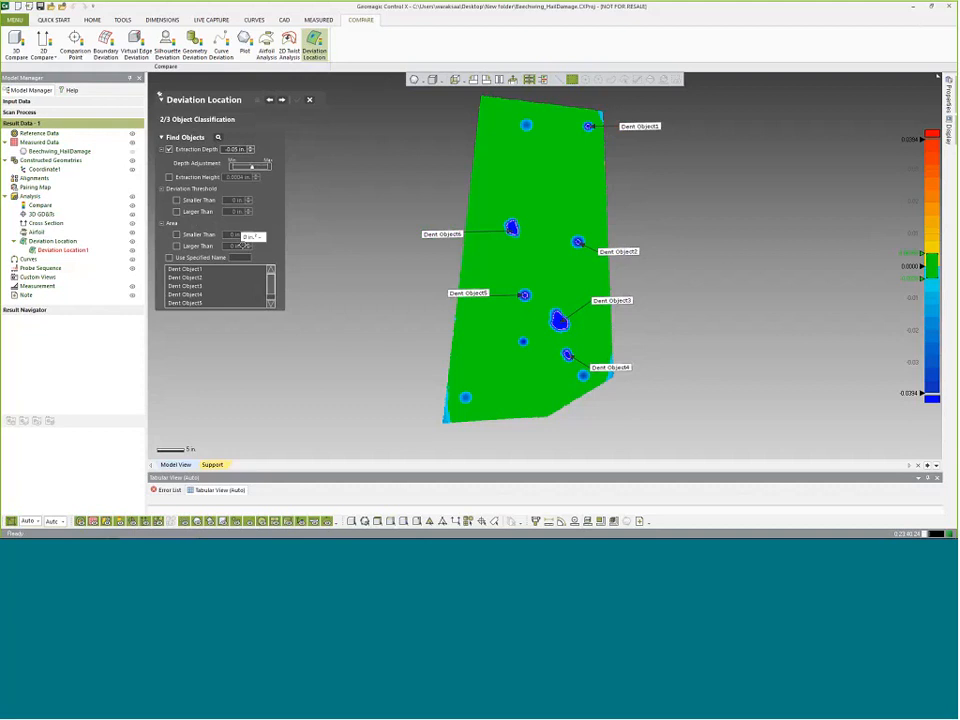
Step: Filter the dent objects with a deviation threshold of larger than 0.1 in
click(178, 213)
double_click(239, 213)
text(.1)
click(258, 212)
click(244, 212)
text(-.1)
key(Return)
text(0.1)
key(Return)
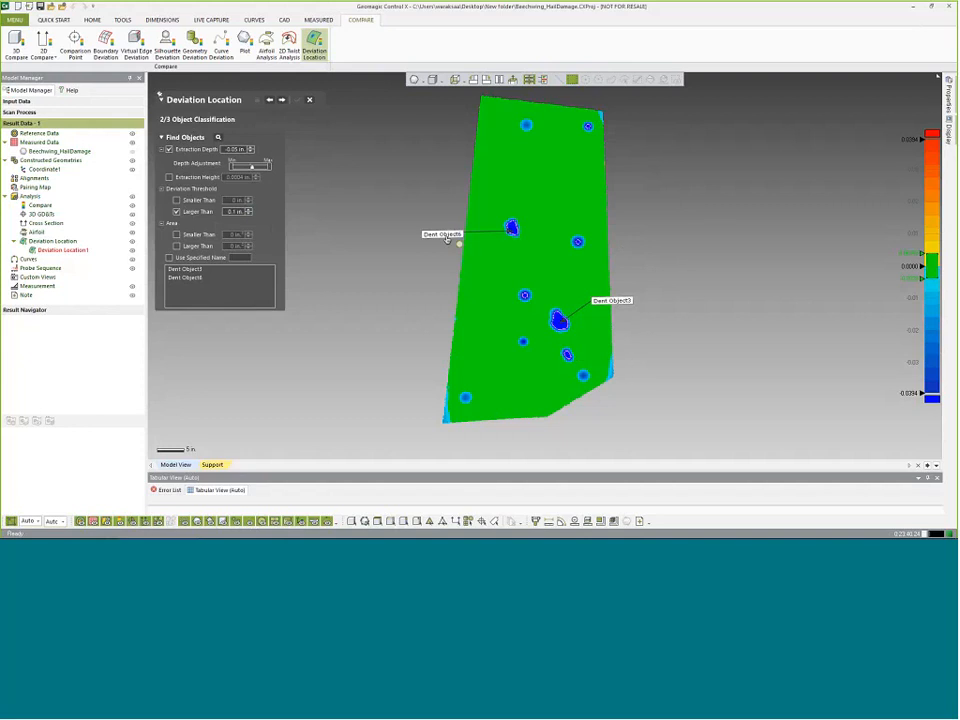
Step: Reposition the two remaining dent labels farther outside the measurement area's edges
drag(447, 239, 433, 220)
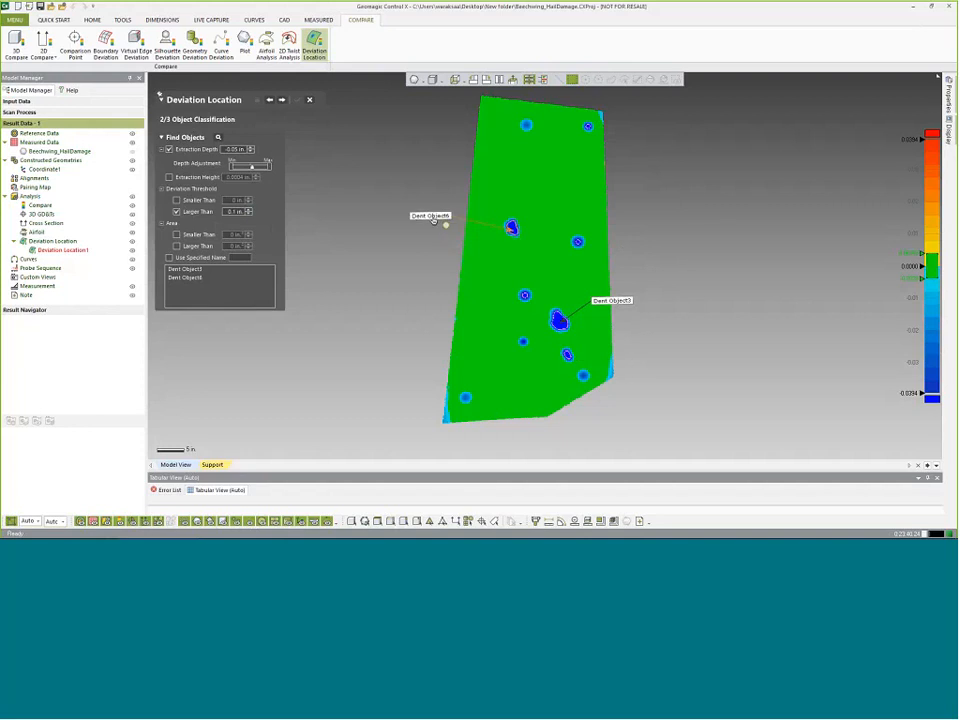
drag(634, 302, 664, 324)
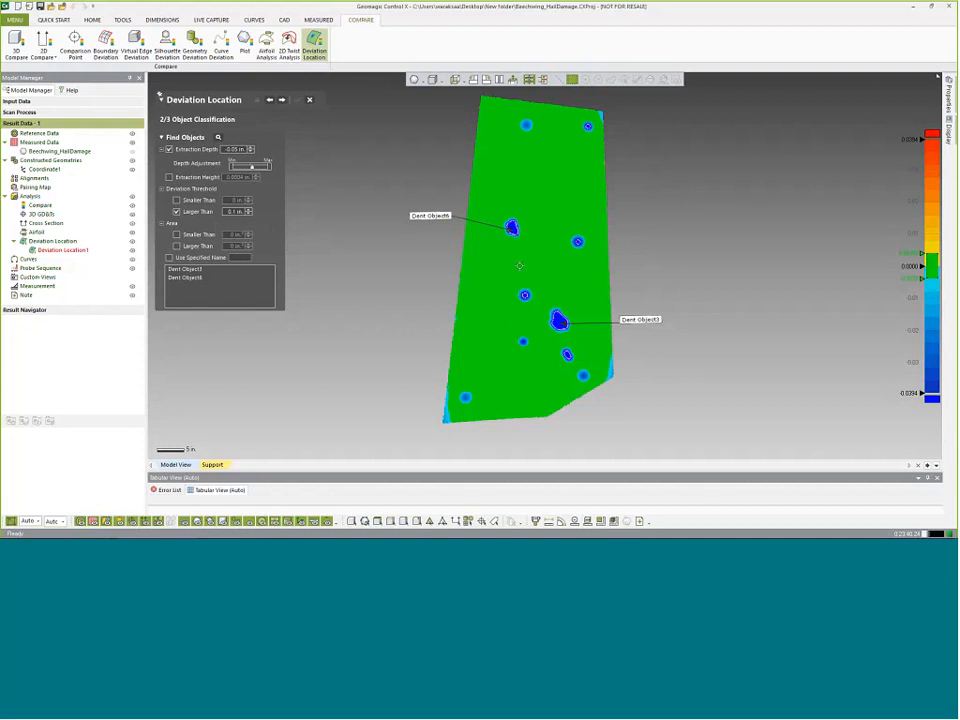
right_drag(532, 254, 505, 276)
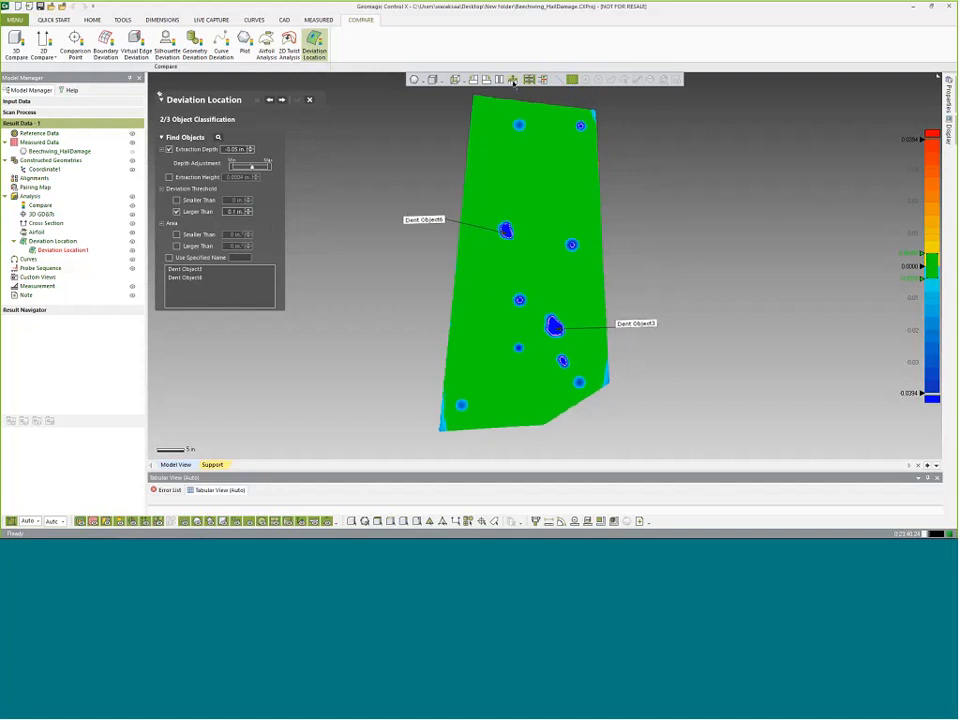
Step: Advance to Create Inspection Feature and select Dent Object6 and Dent Object3 for a proximity dimension
click(513, 82)
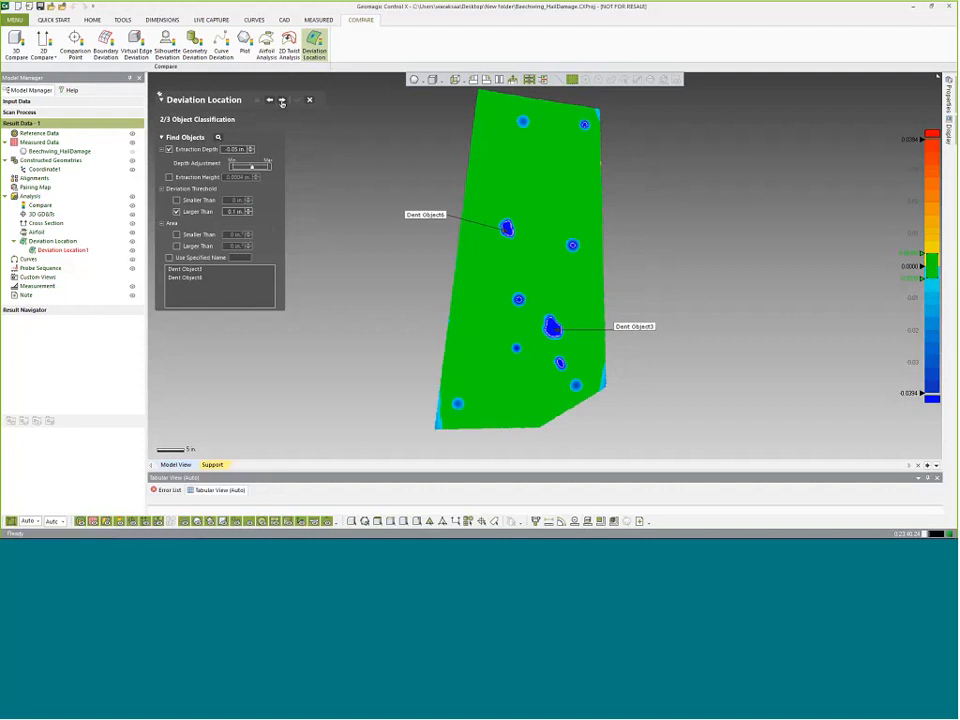
click(282, 101)
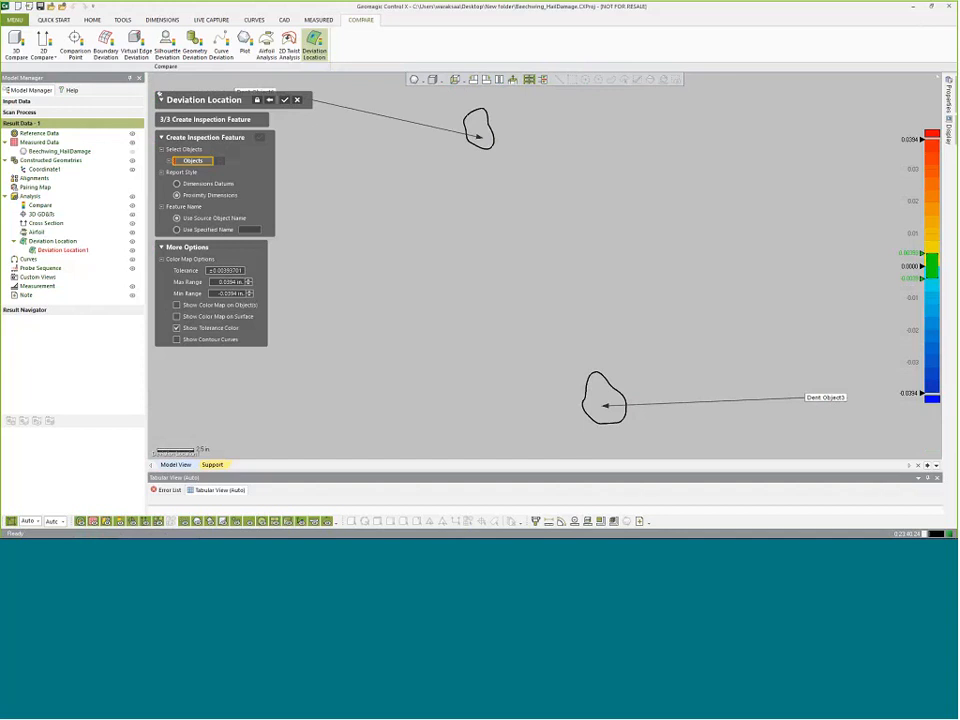
click(487, 148)
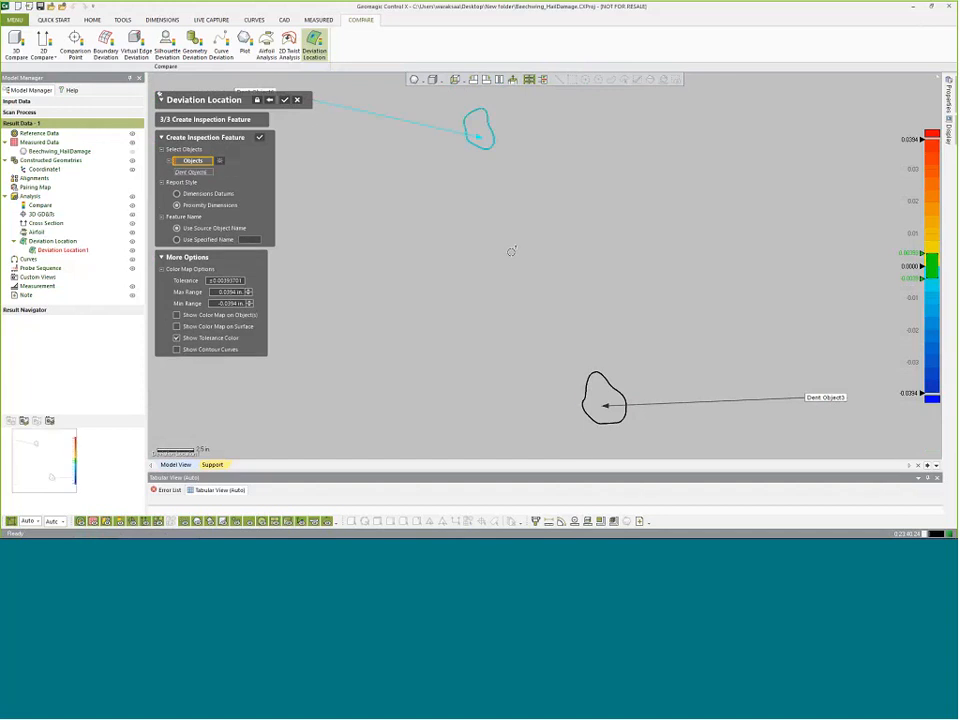
click(590, 384)
scroll(478, 334, down, 2)
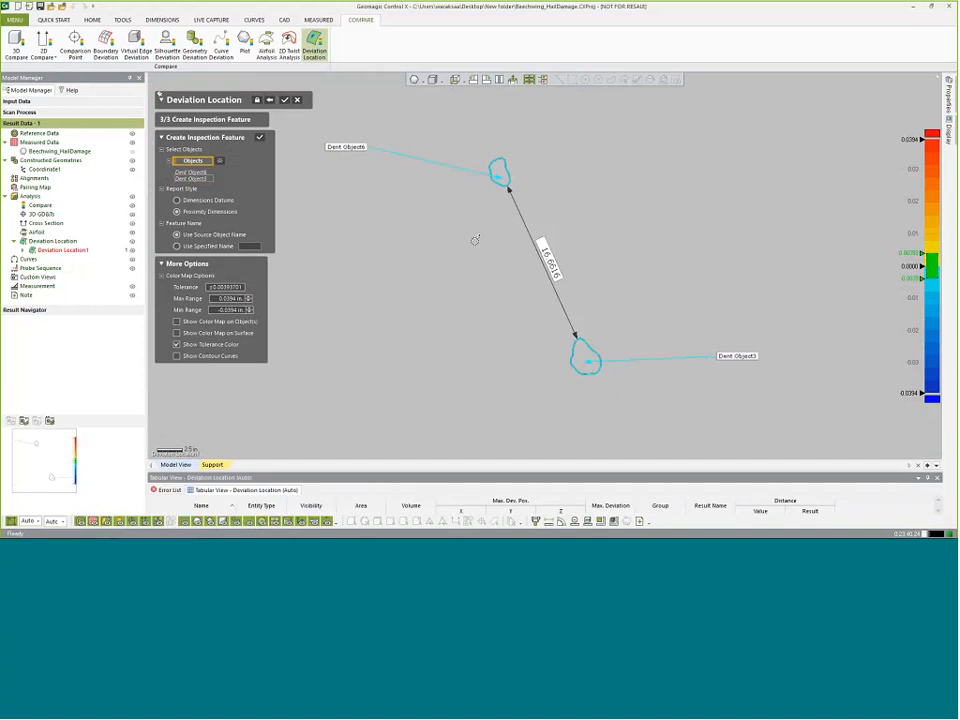
scroll(465, 257, down, 1)
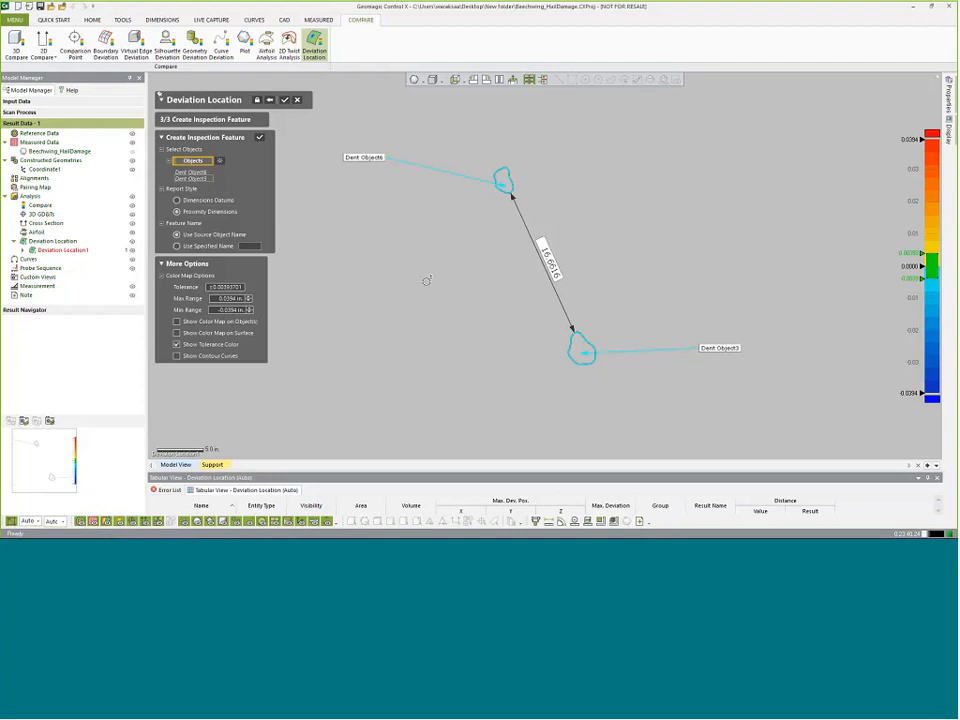
scroll(446, 274, down, 1)
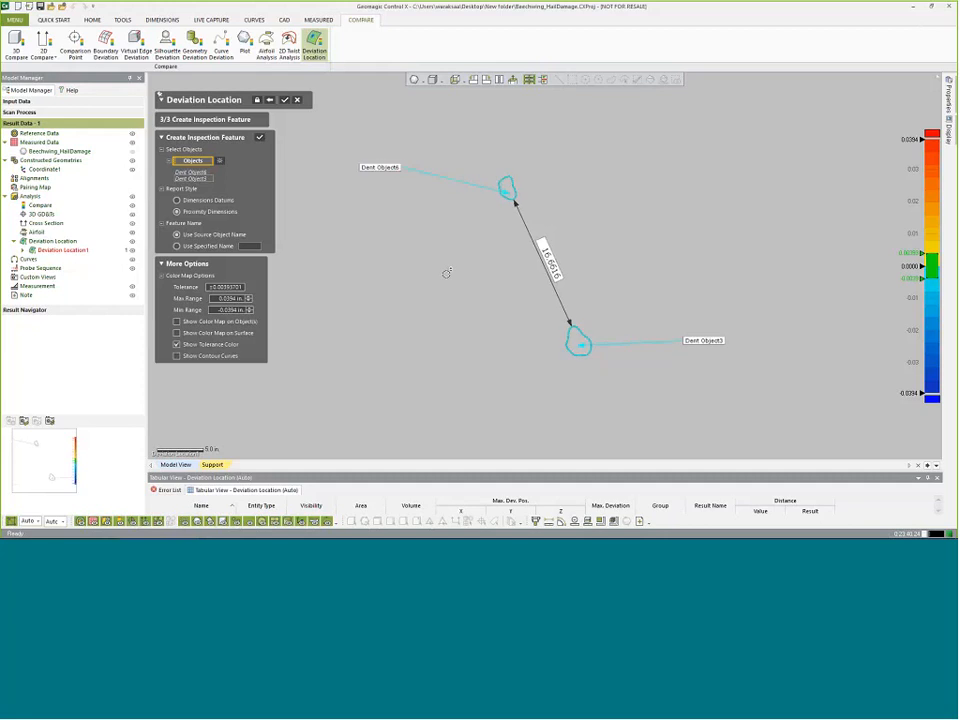
ctrl+right_drag(465, 285, 470, 277)
scroll(469, 276, down, 1)
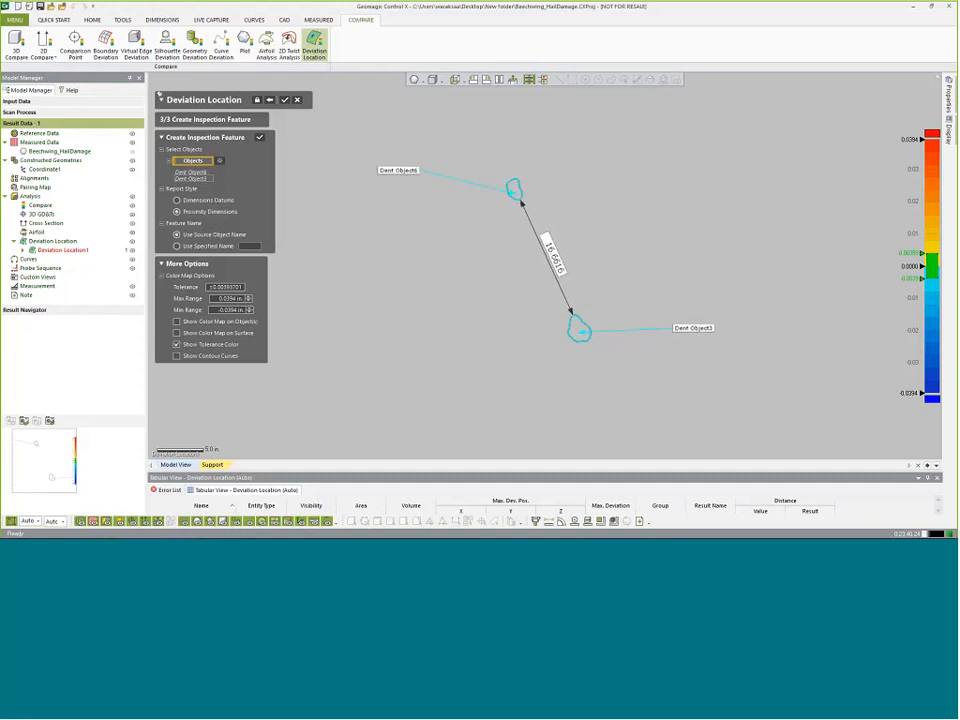
Step: Display the color map on the wing surface behind the dent objects
click(176, 332)
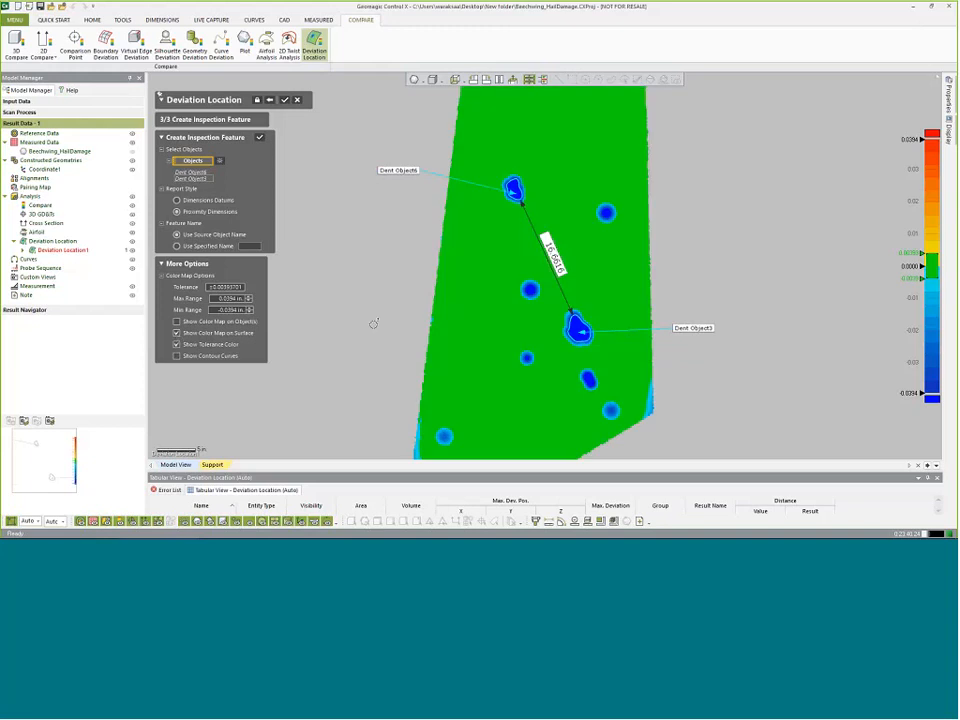
scroll(434, 295, down, 2)
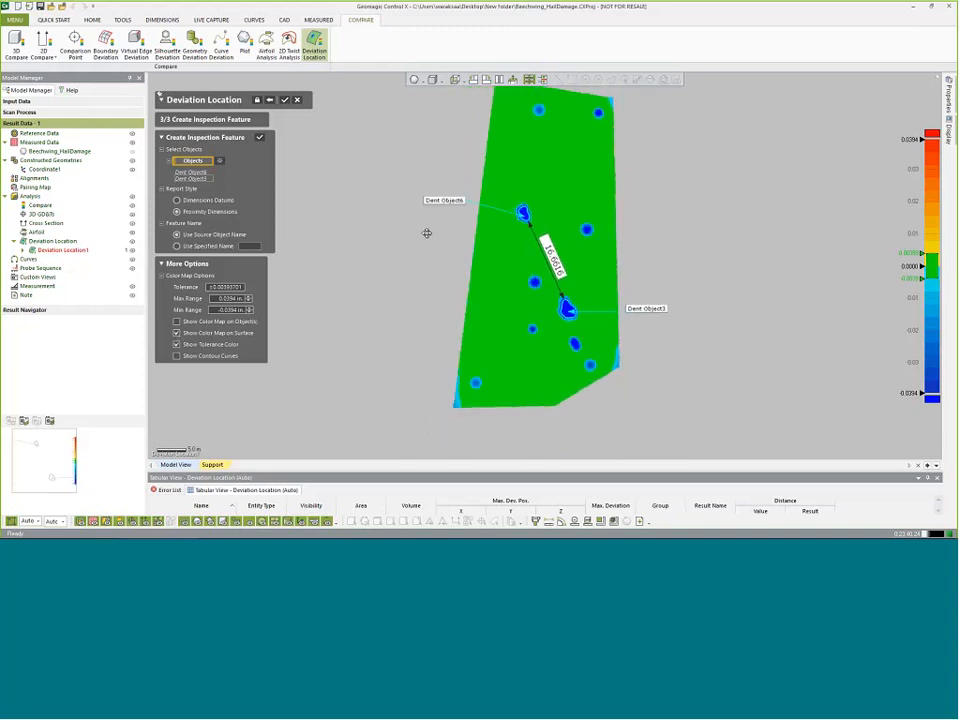
ctrl+right_drag(426, 234, 400, 267)
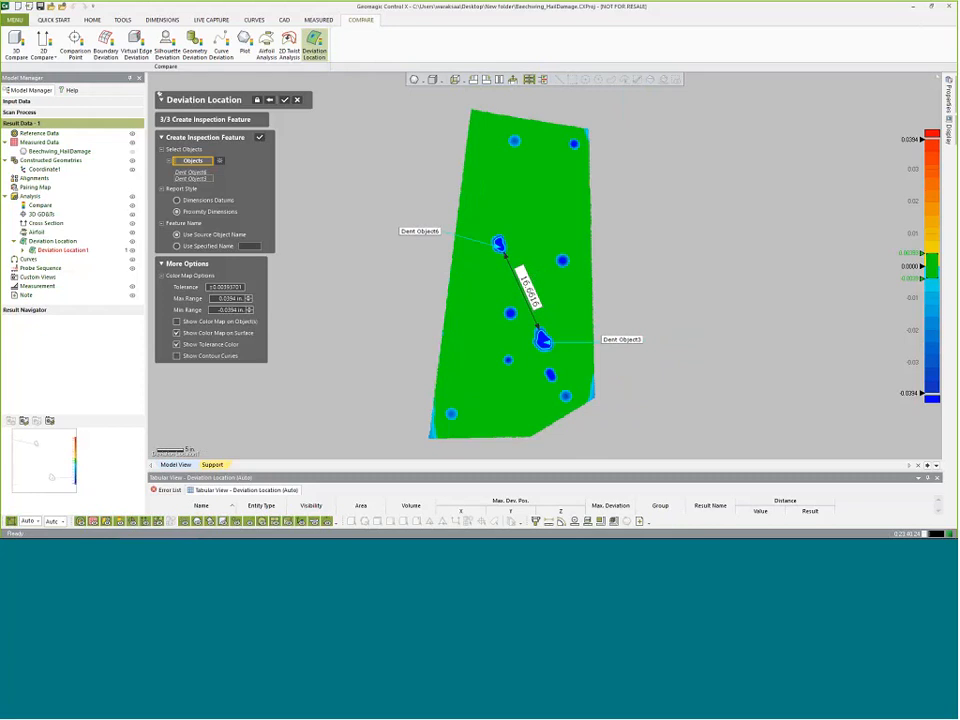
Step: Change the report style to Dimensions Datums and create the maximum-deviation distances to datums X and Y for both dents
click(177, 200)
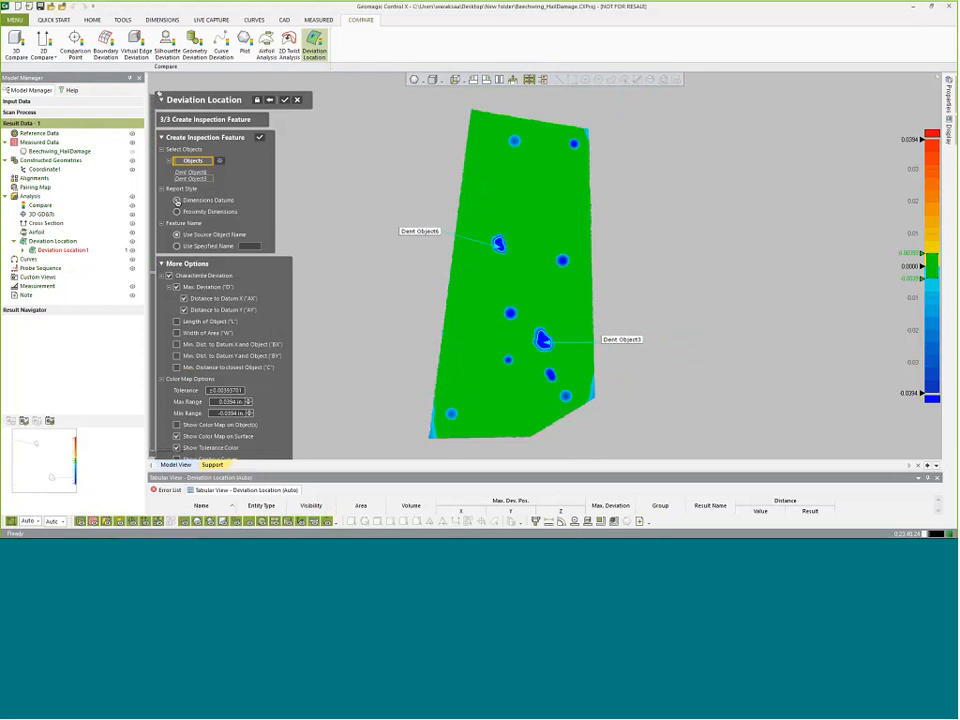
scroll(150, 277, down, 1)
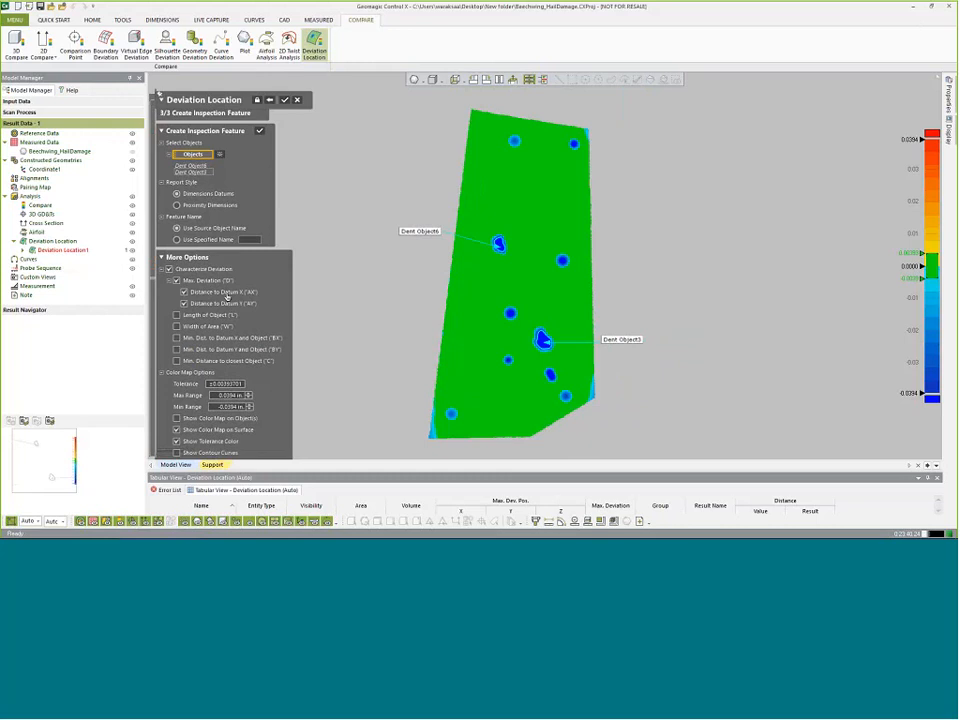
click(260, 131)
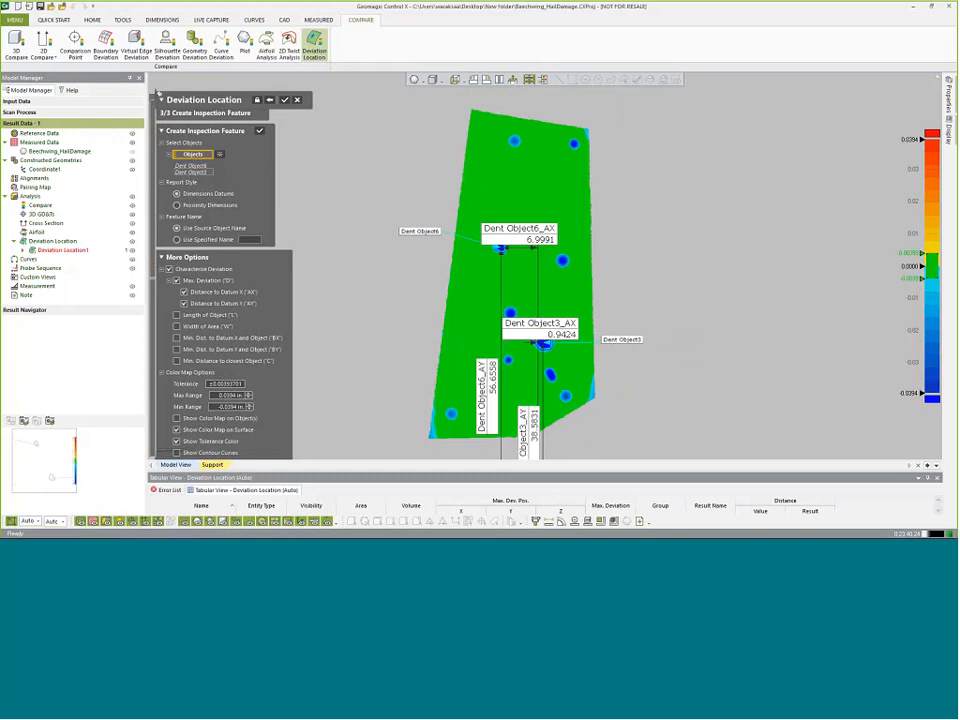
Step: Move the AX and AY dimension labels of both dents clear of the dent outlines and each other
drag(520, 234, 520, 190)
drag(560, 328, 562, 302)
scroll(562, 303, down, 3)
right_drag(583, 398, 558, 278)
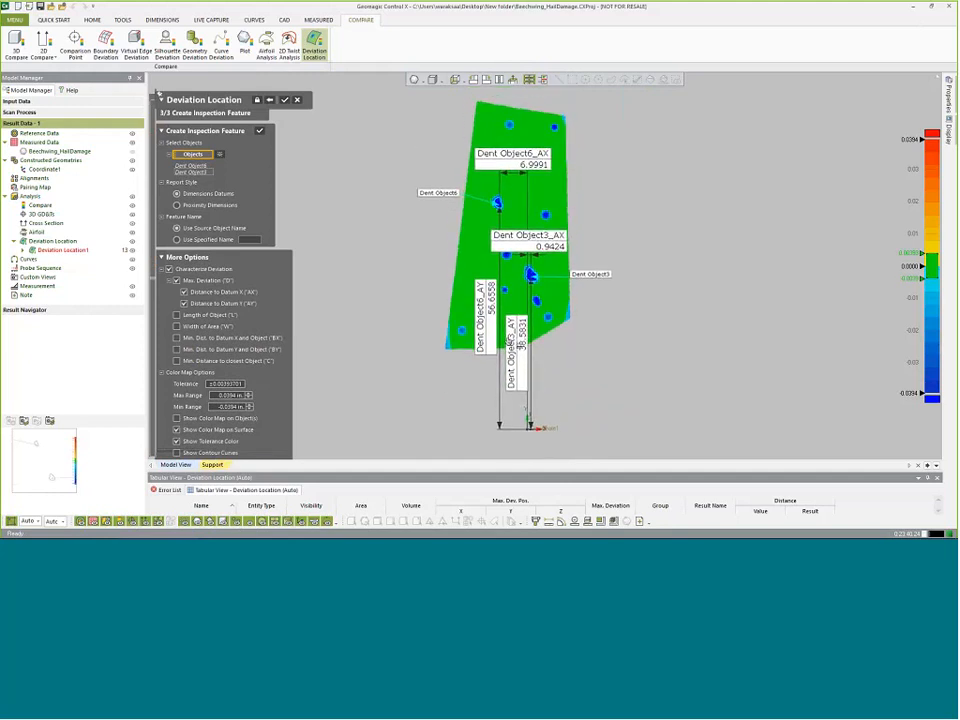
drag(485, 318, 458, 333)
drag(510, 356, 541, 356)
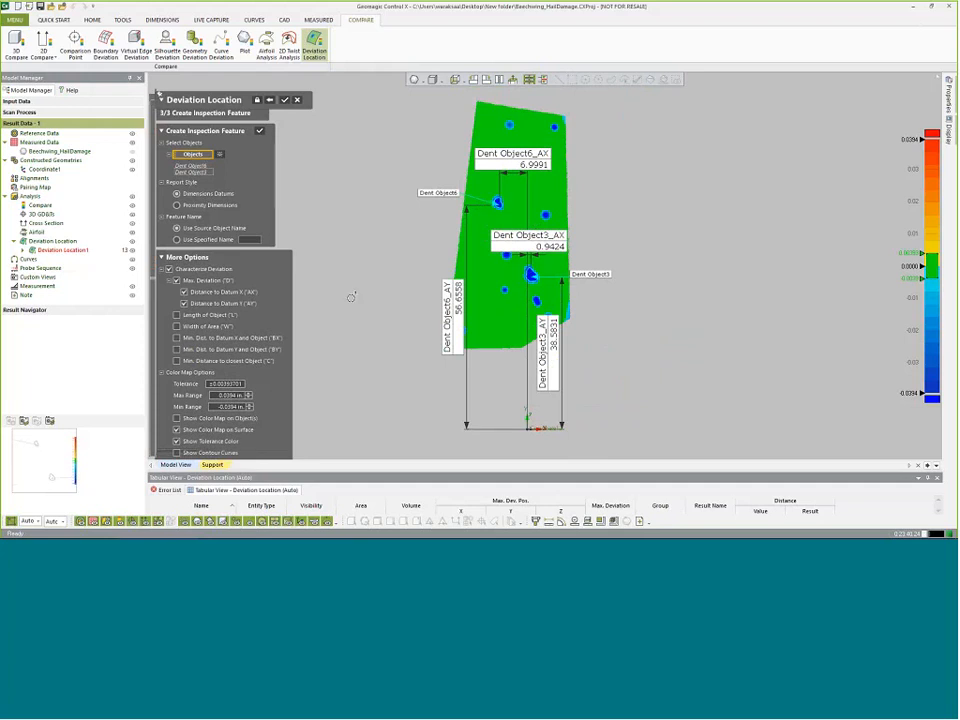
Step: Display object length, area width and minimum distance to closest object instead of maximum deviation, and spread their labels clear of the dents
click(176, 281)
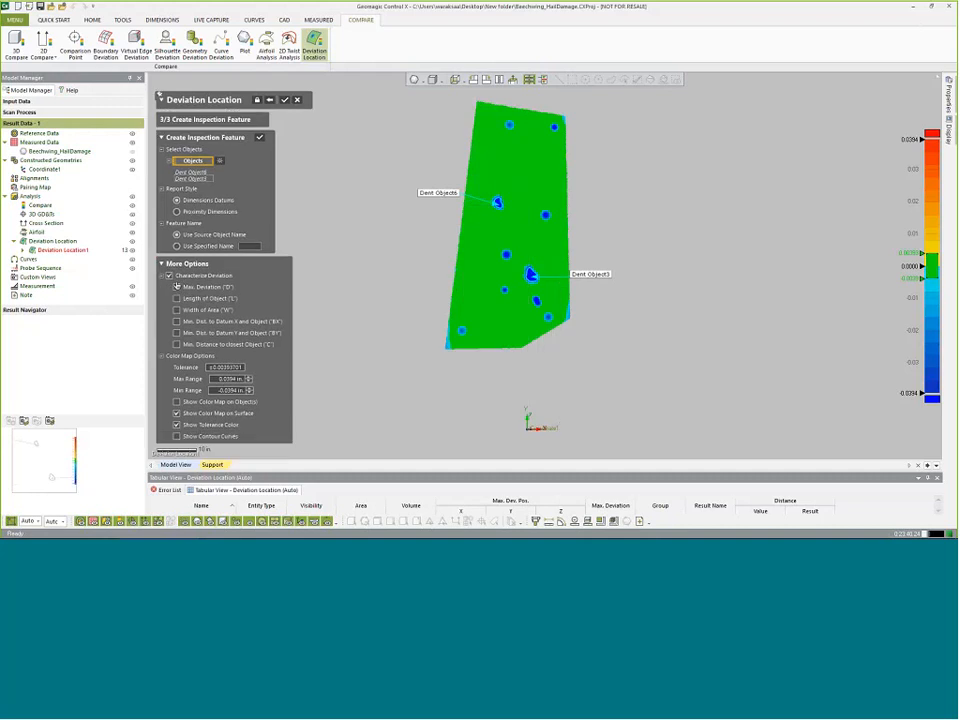
click(176, 298)
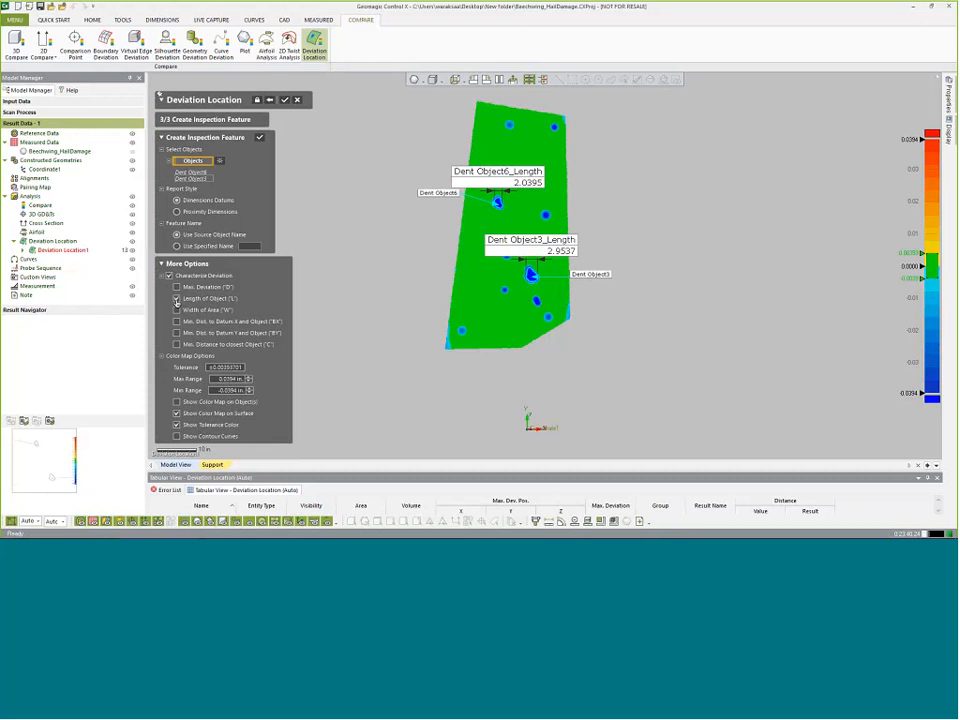
click(176, 309)
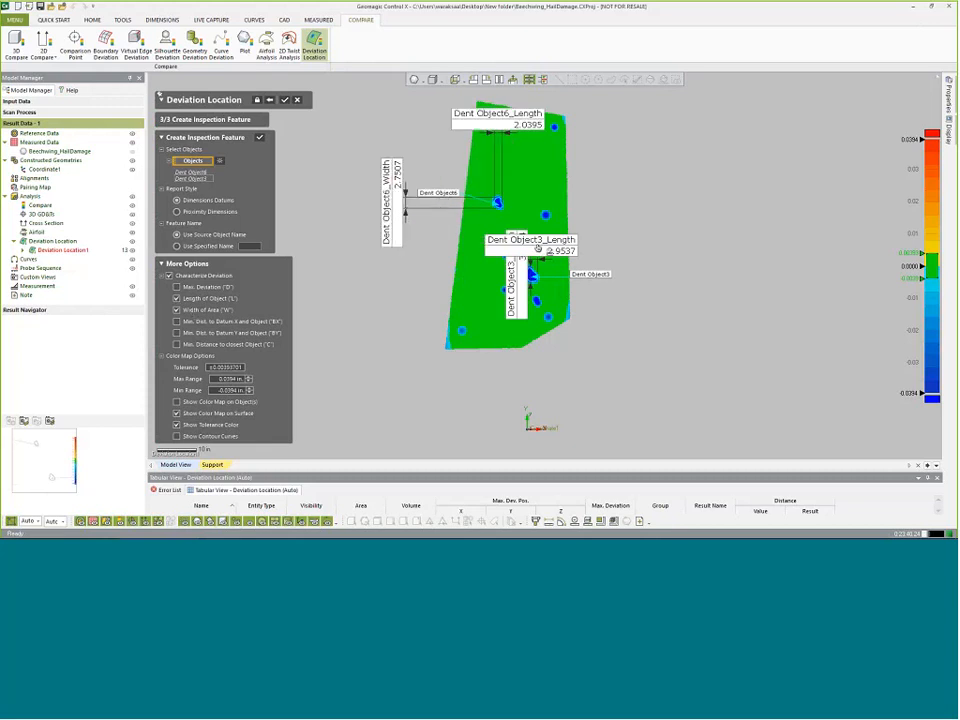
drag(537, 248, 523, 362)
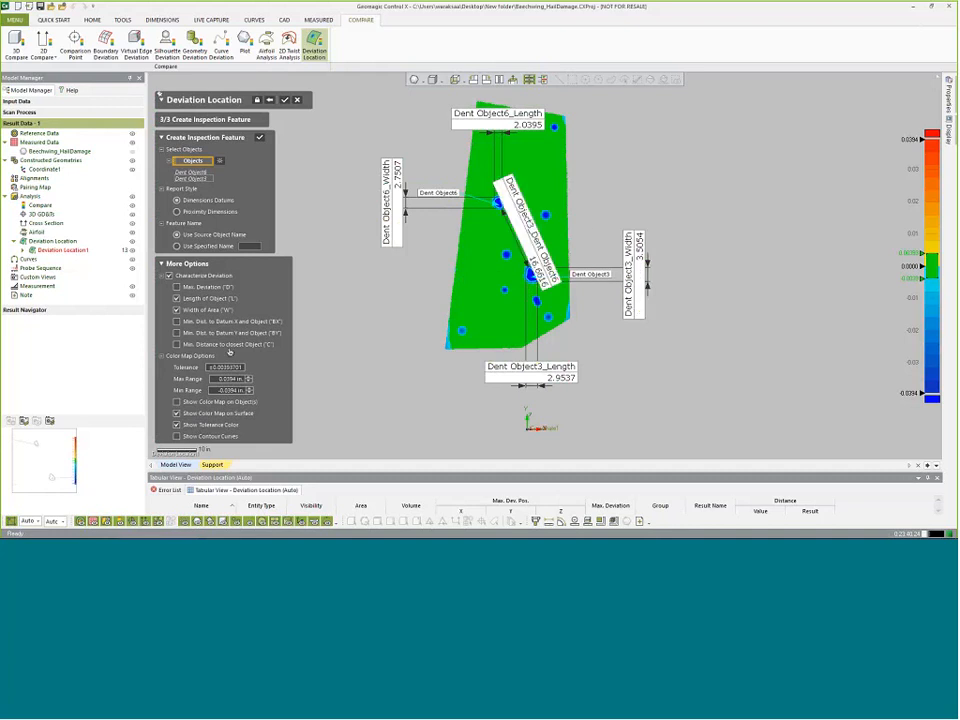
drag(524, 238, 584, 213)
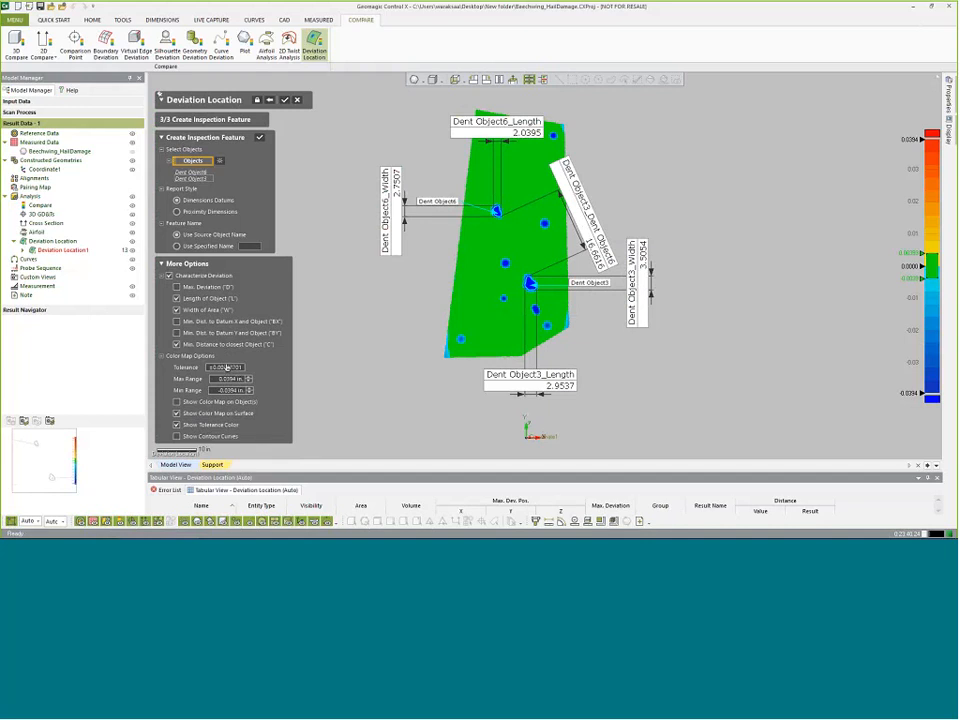
Step: Limit the color map to the dent objects and turn on contour curves
click(177, 401)
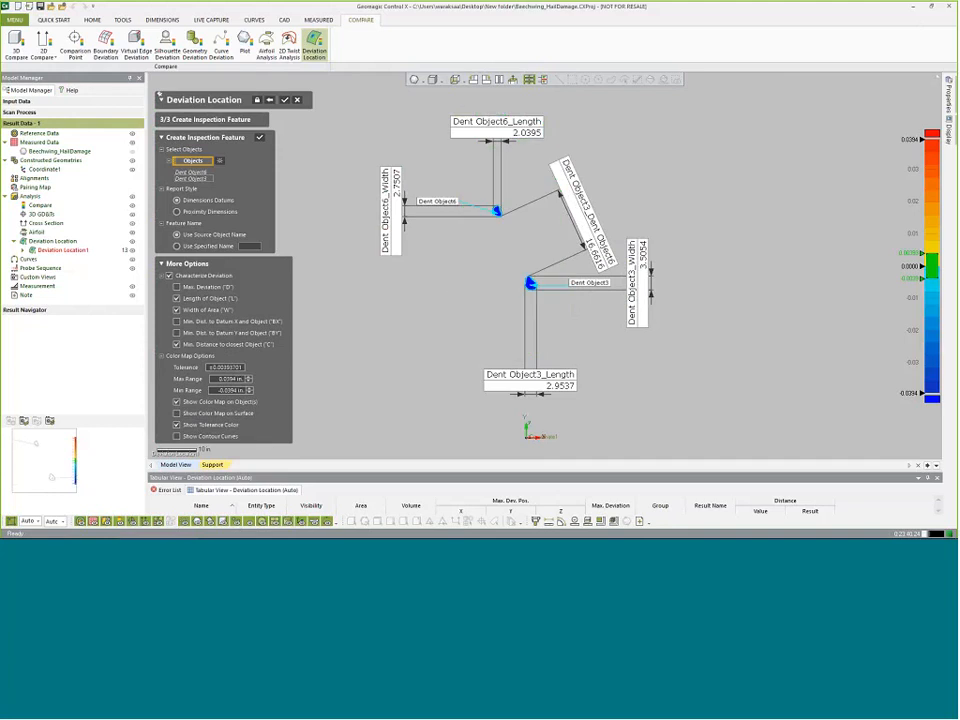
scroll(538, 276, up, 8)
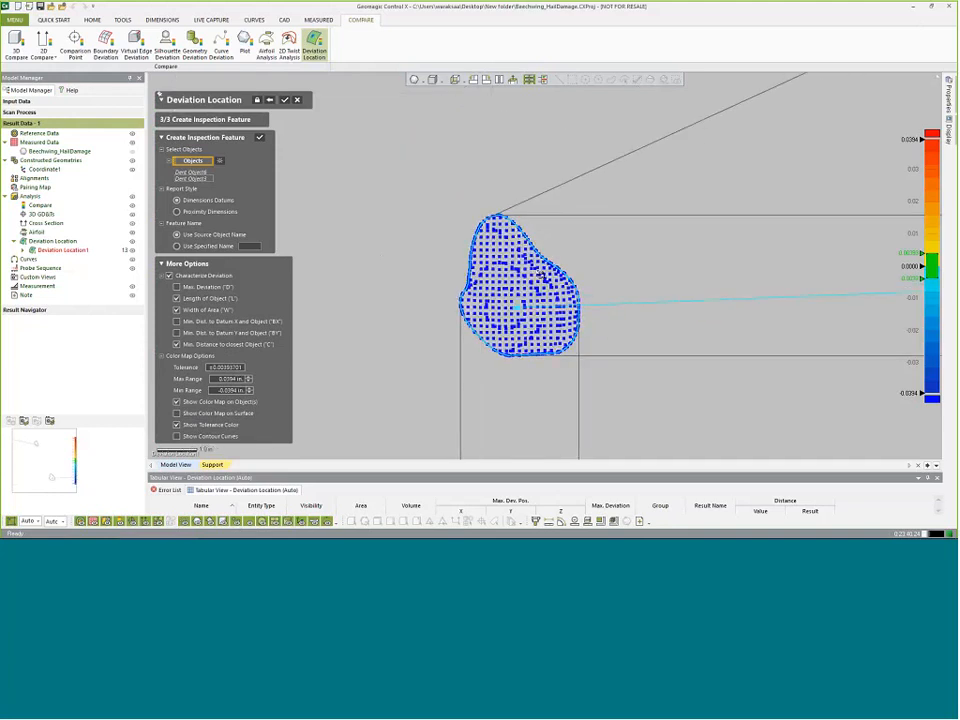
scroll(553, 303, up, 1)
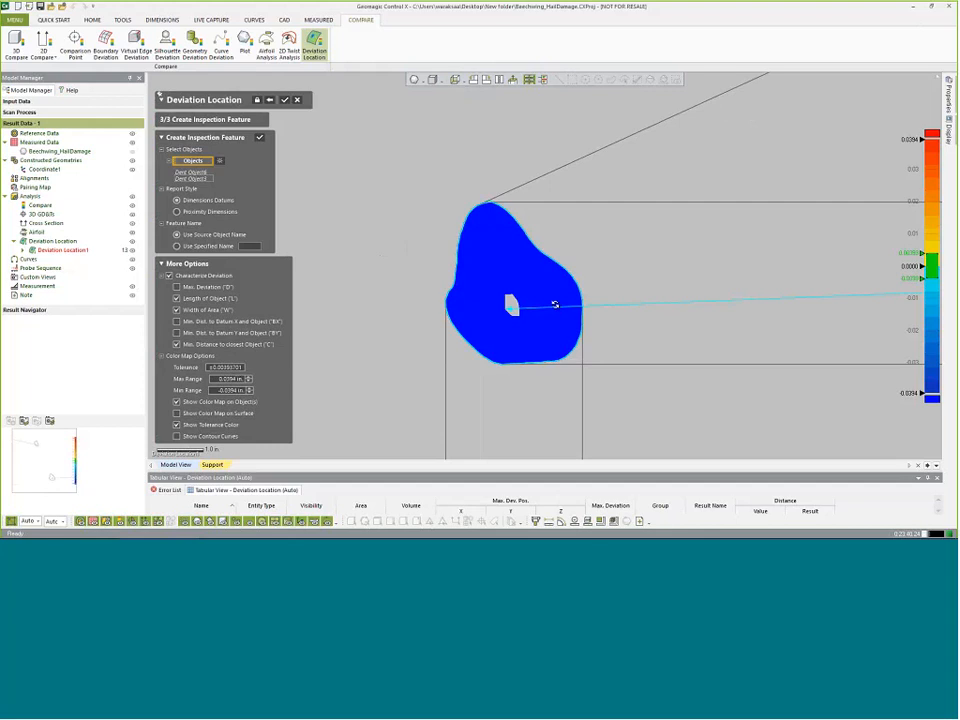
click(178, 437)
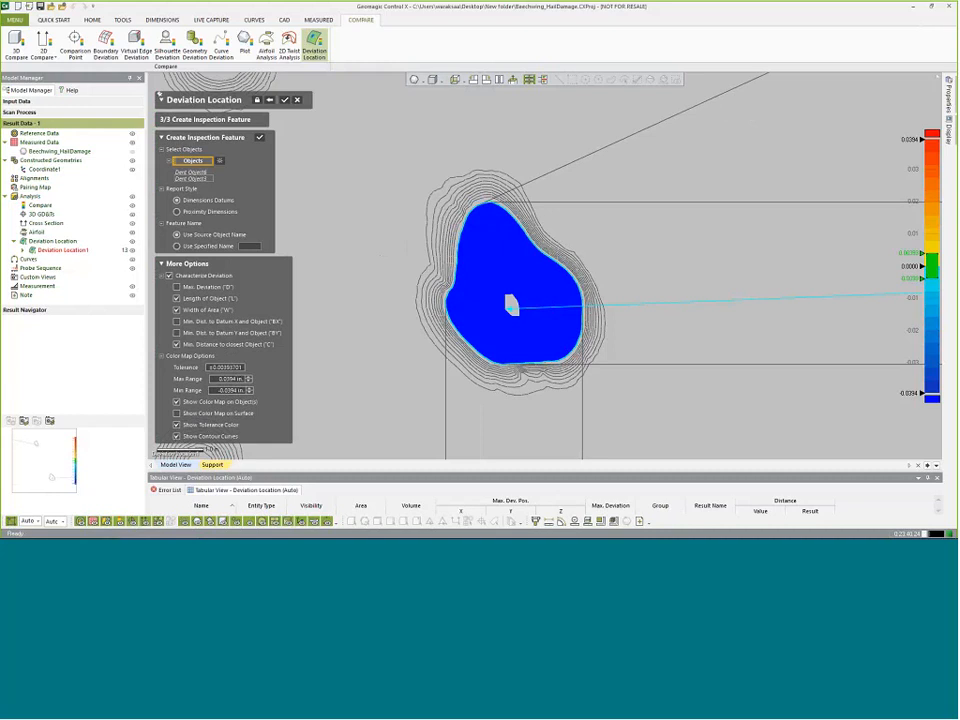
Step: Set the color map's maximum range to 0.25 in and minimum range to -0.25 in
click(230, 379)
text(0)
text(.04)
key(Tab)
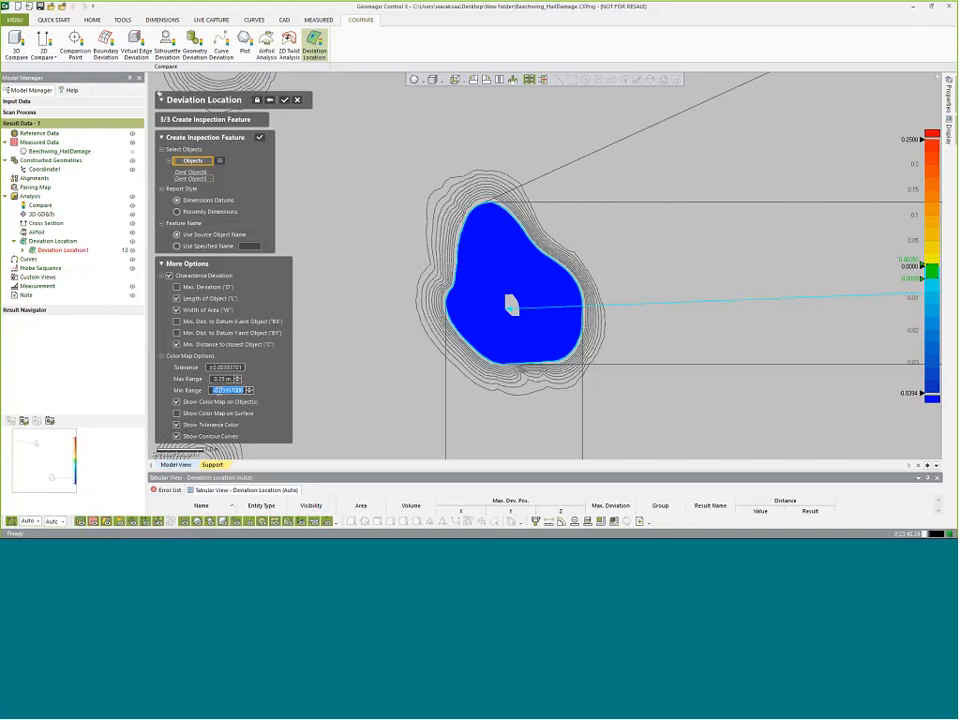
click(268, 397)
drag(223, 391, 267, 395)
key(BackSpace)
key(Return)
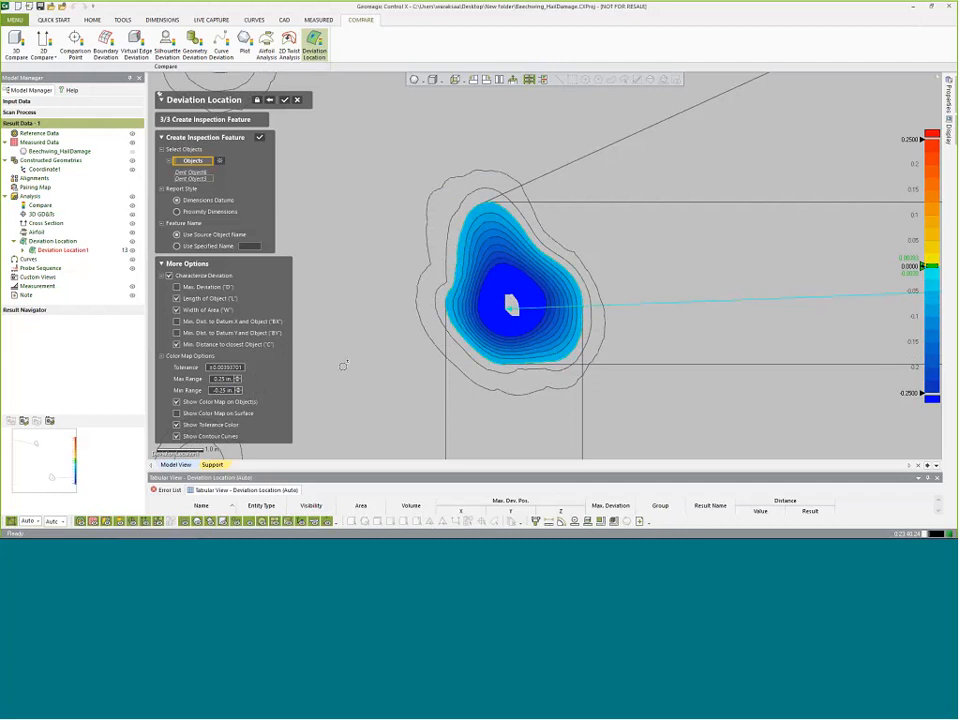
Step: Switch the color map from the dent objects back to the whole measured surface
click(176, 414)
scroll(366, 330, down, 2)
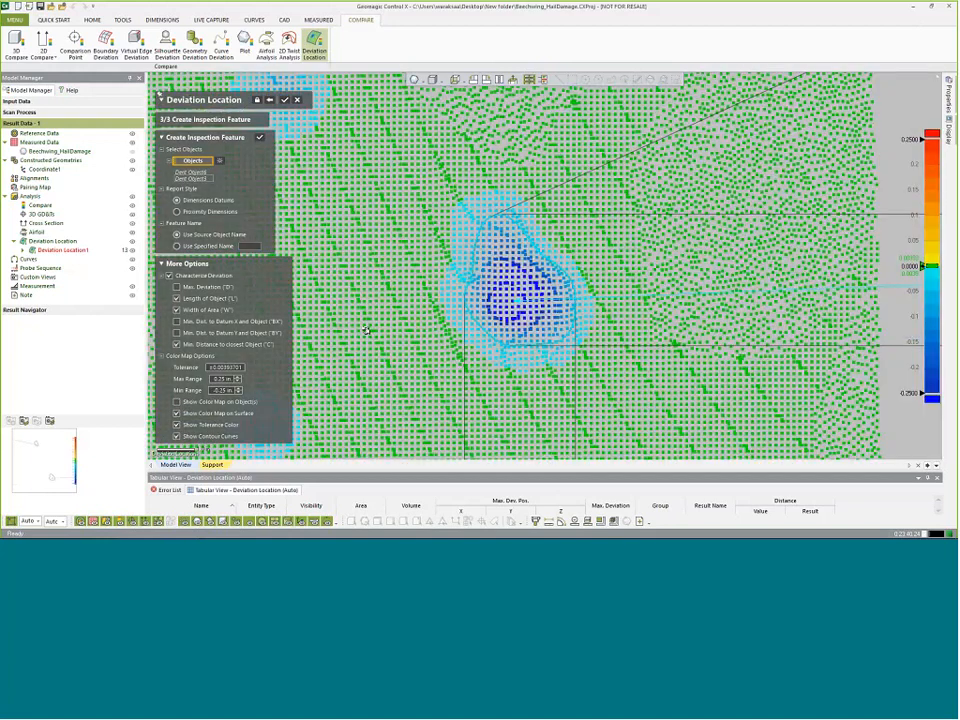
scroll(366, 330, down, 5)
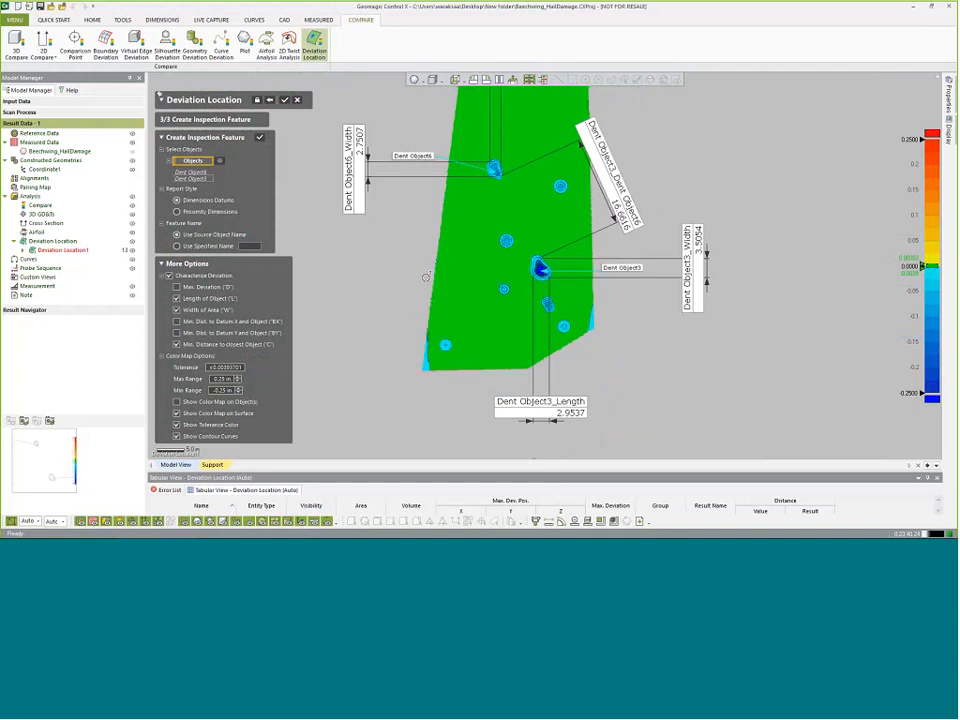
scroll(426, 277, down, 2)
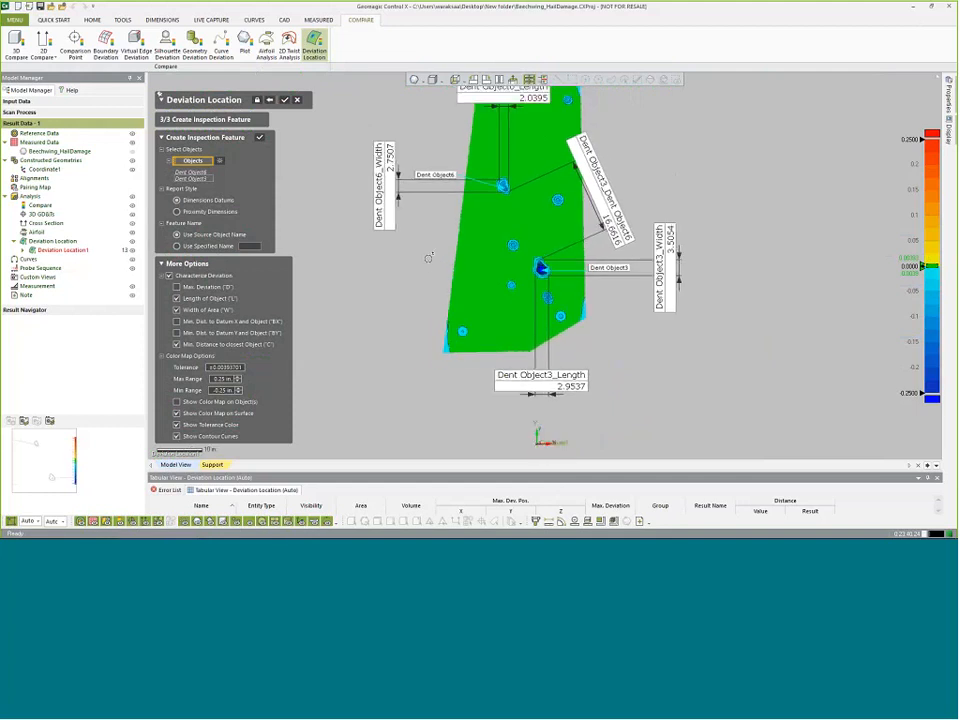
Step: Update the saved viewpoint with the whole measured area and its dimensions in frame, and accept the Deviation Location analysis
ctrl+right_drag(428, 258, 426, 298)
scroll(440, 302, down, 1)
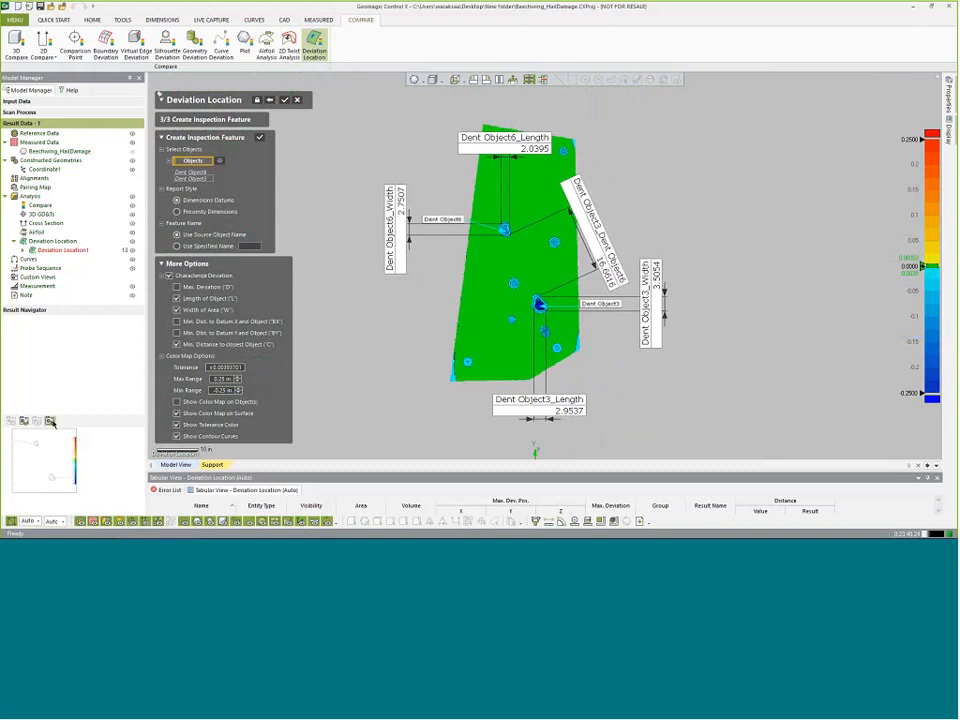
click(50, 421)
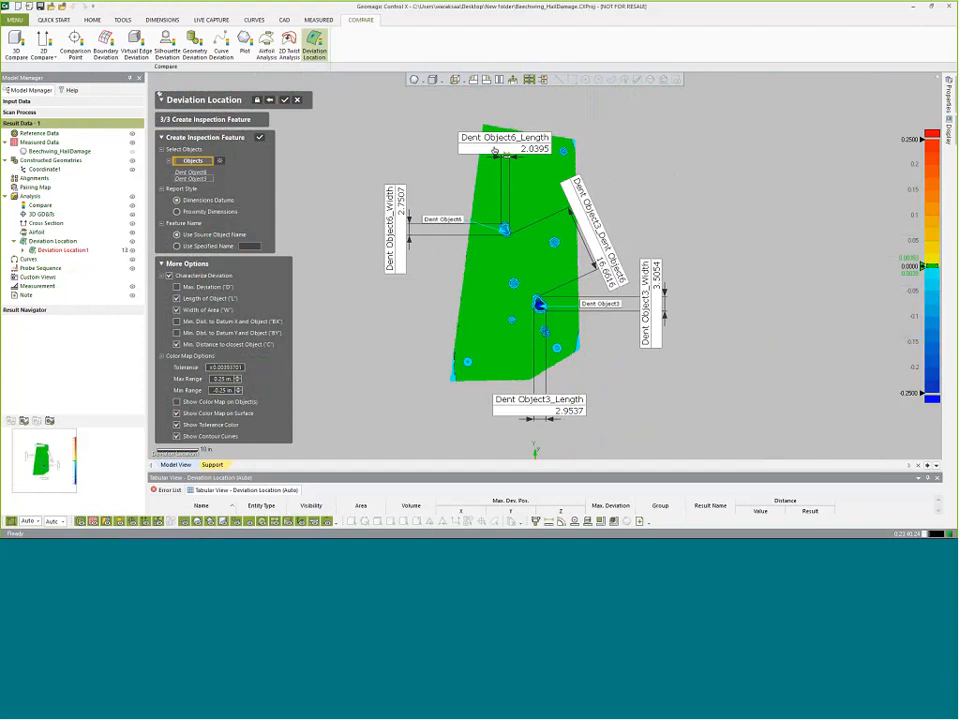
click(285, 101)
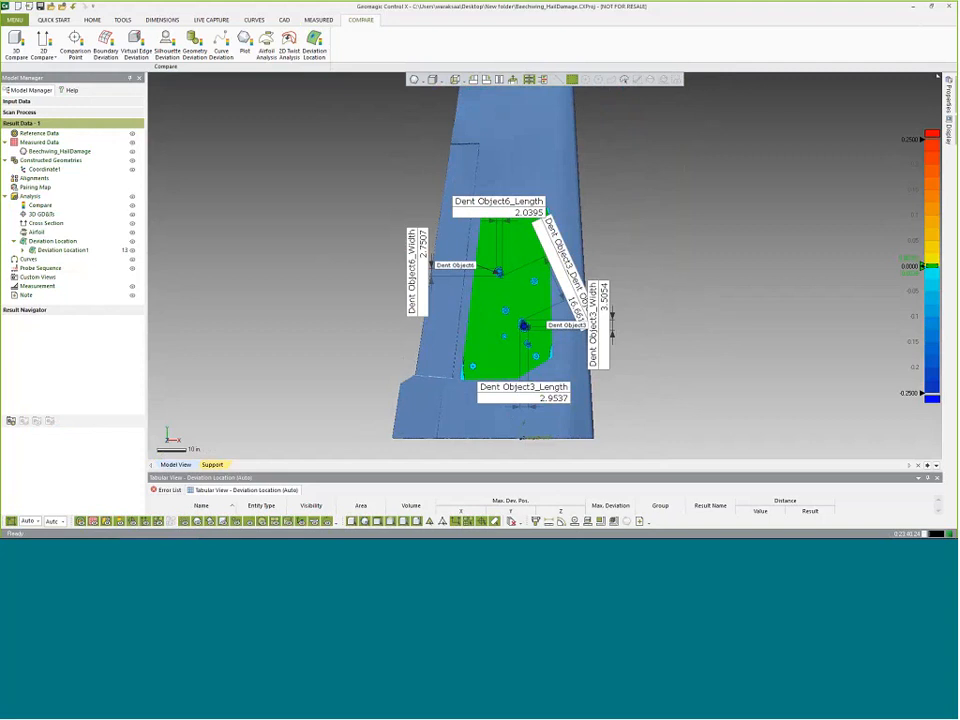
Step: Expand the Deviation Location1 results and briefly show the BX, AY and AX dimensions of Dent Object6 before hiding them again
click(23, 251)
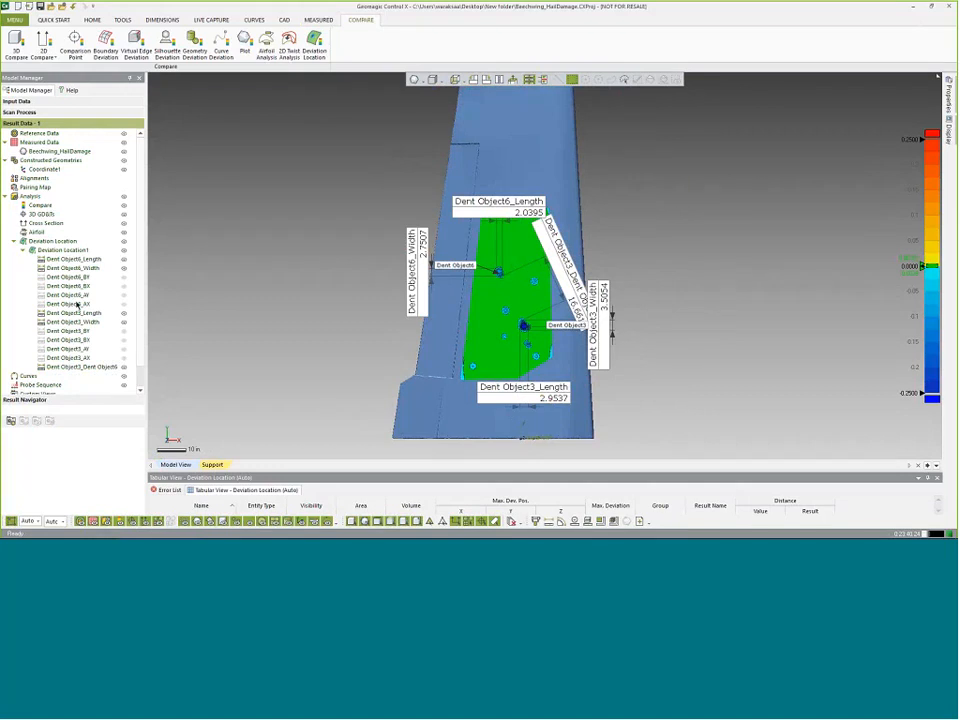
click(124, 279)
click(124, 285)
click(125, 287)
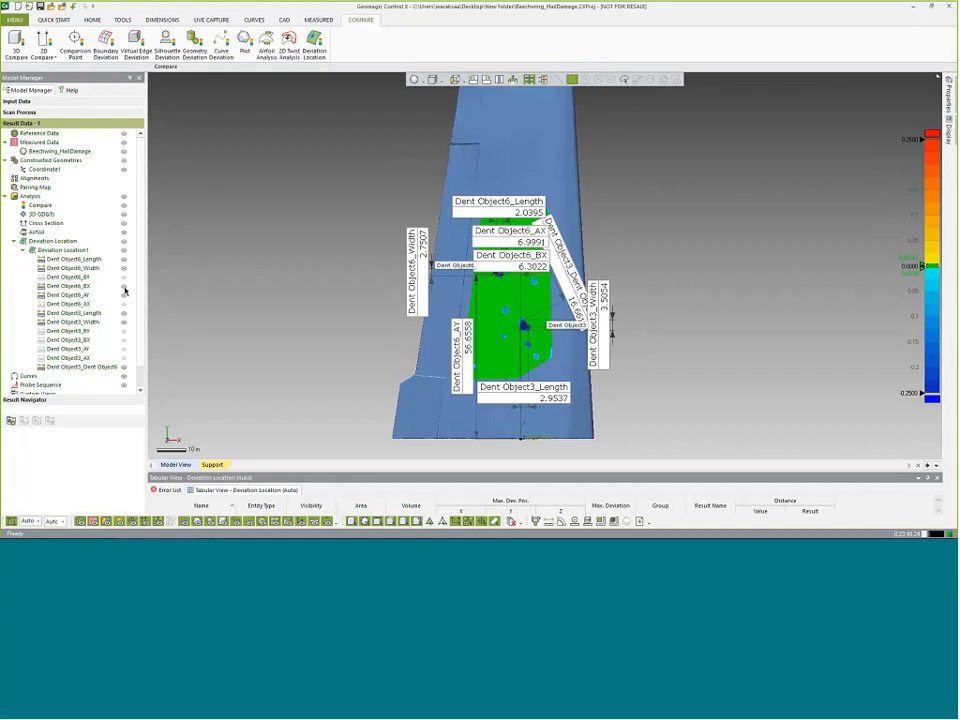
click(124, 287)
click(124, 295)
click(124, 304)
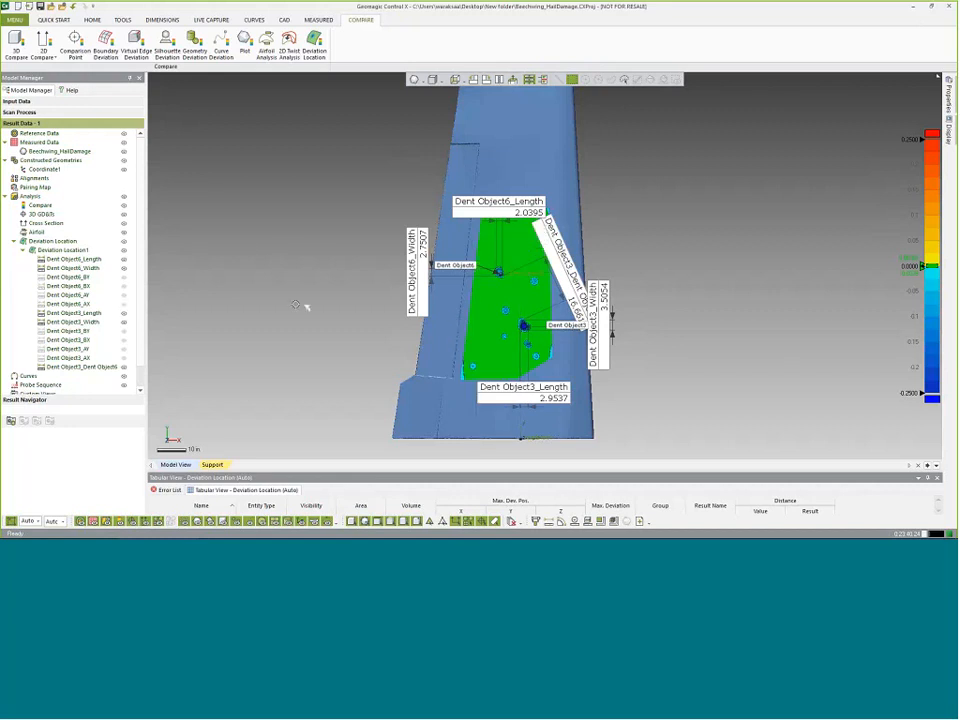
Step: Move the Dent Object3_Width label farther out from the wing edge, and enlarge the tabular view to review the Deviation Location1 results
drag(610, 325, 630, 316)
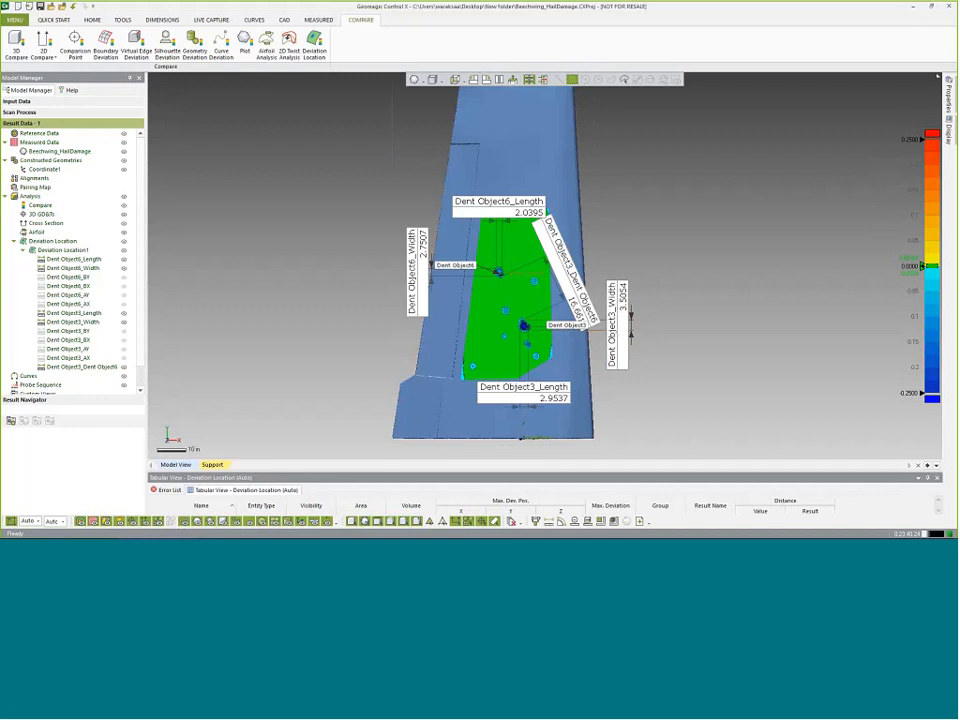
drag(450, 477, 436, 352)
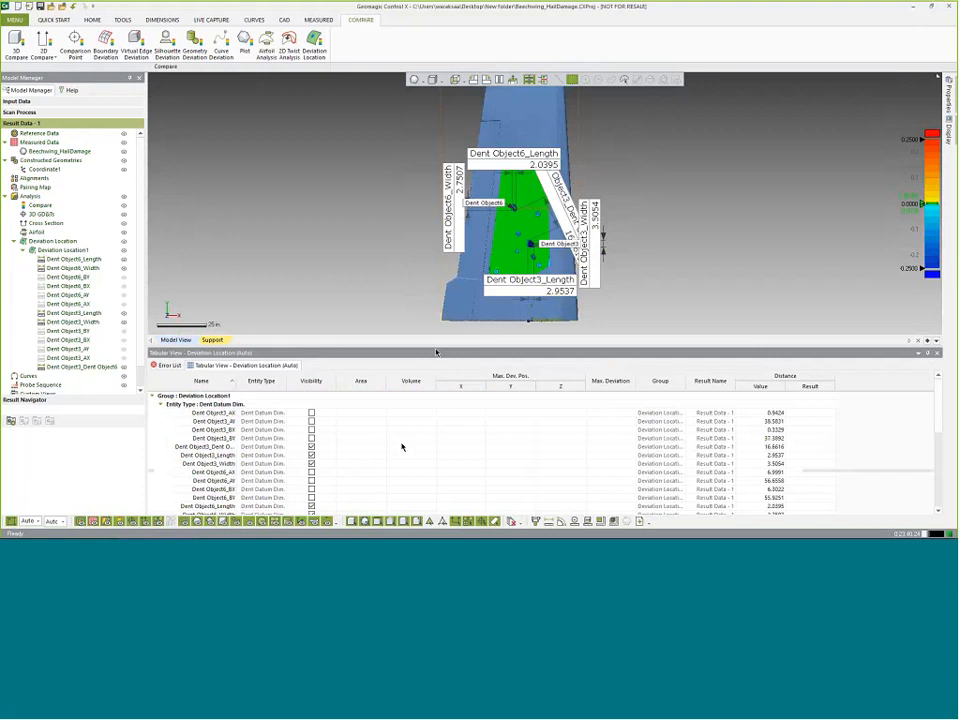
scroll(402, 447, down, 3)
scroll(402, 447, down, 3)
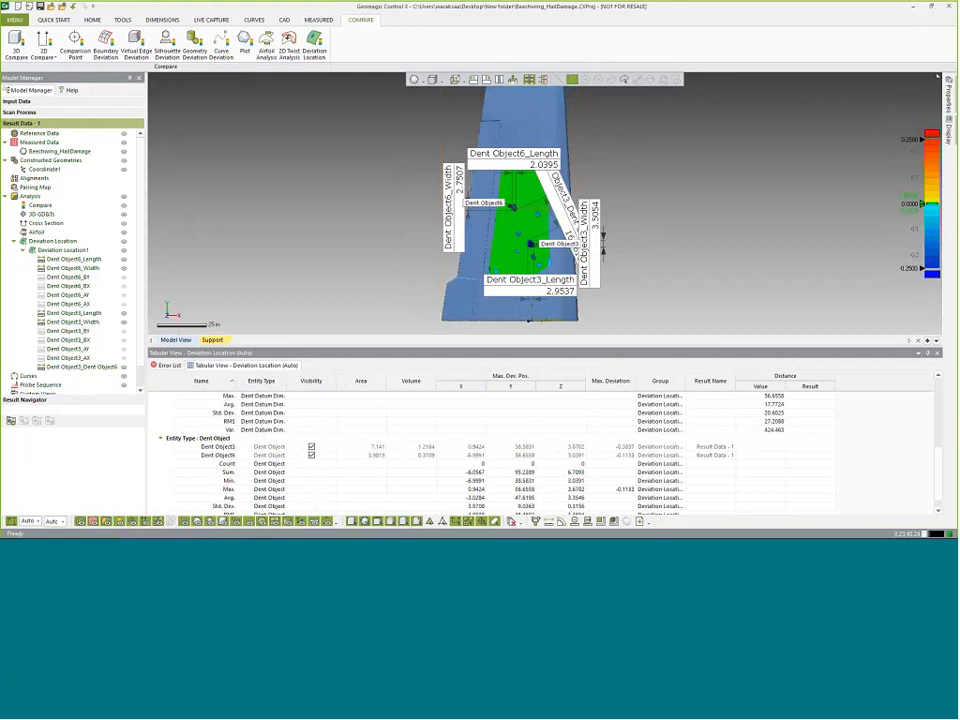
scroll(392, 471, down, 1)
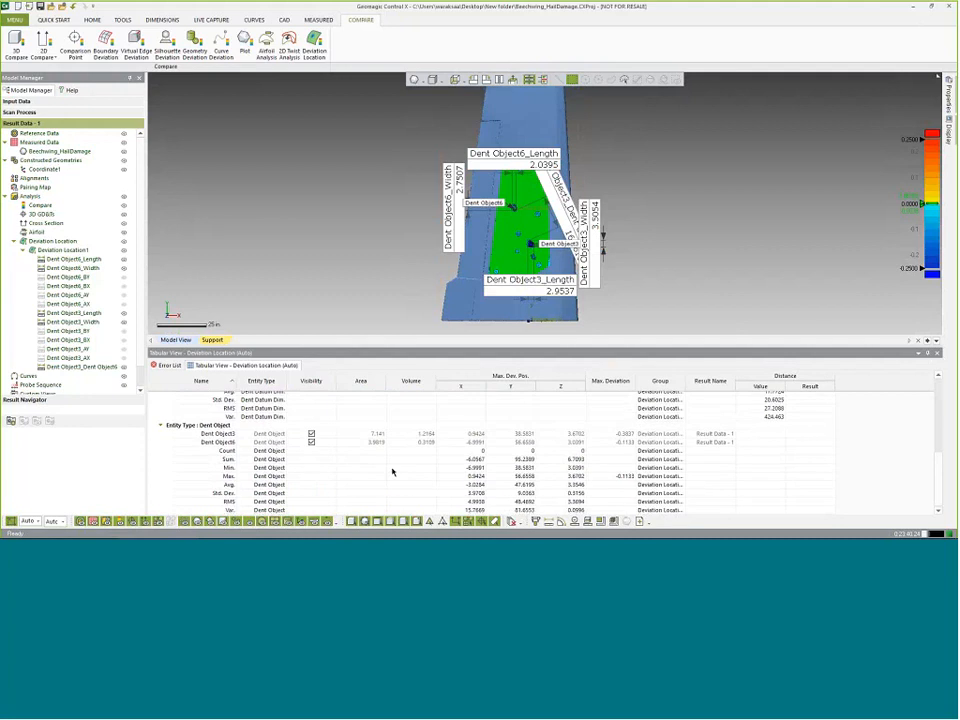
scroll(395, 473, up, 10)
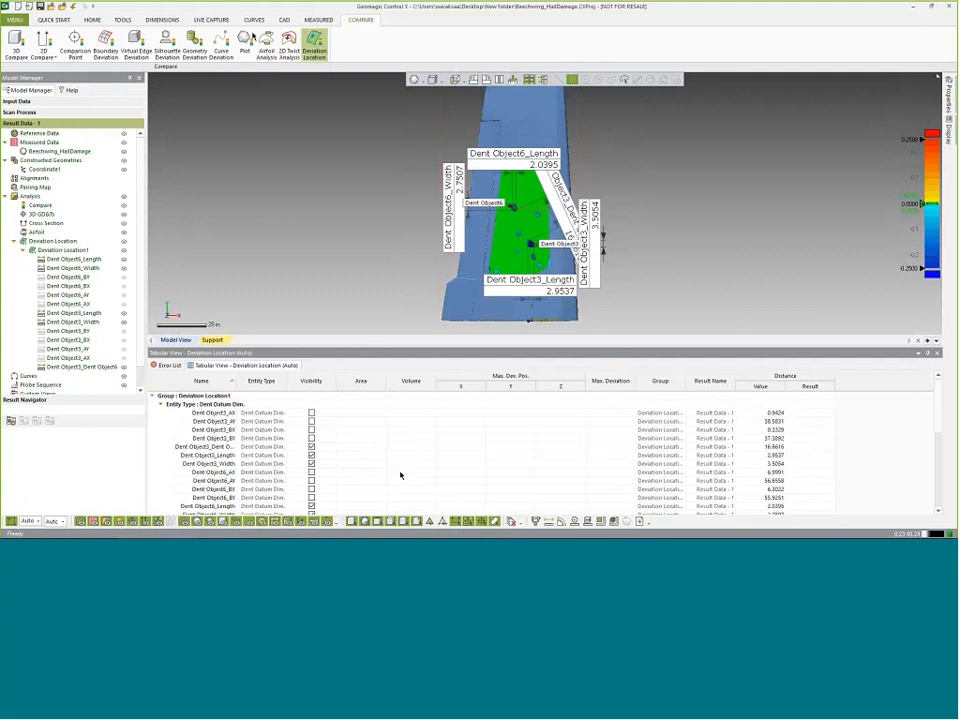
Step: Generate an A4_Landscape report of Result Data - 1 with Reference Data and Coordinate1 removed, keeping only Measured Data and Deviation Location1
click(99, 21)
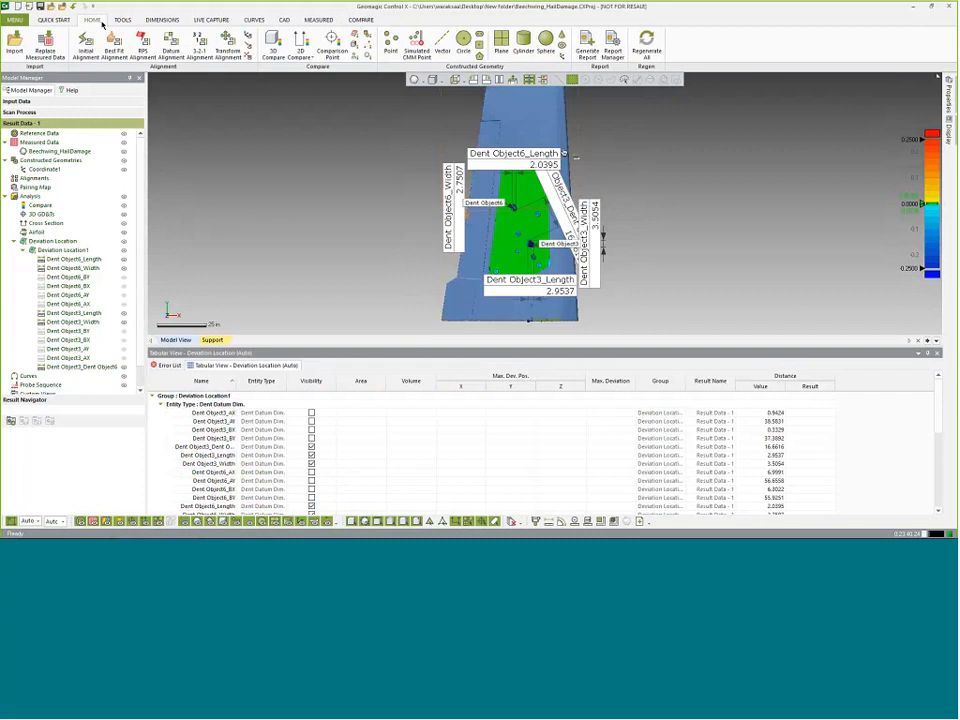
click(587, 53)
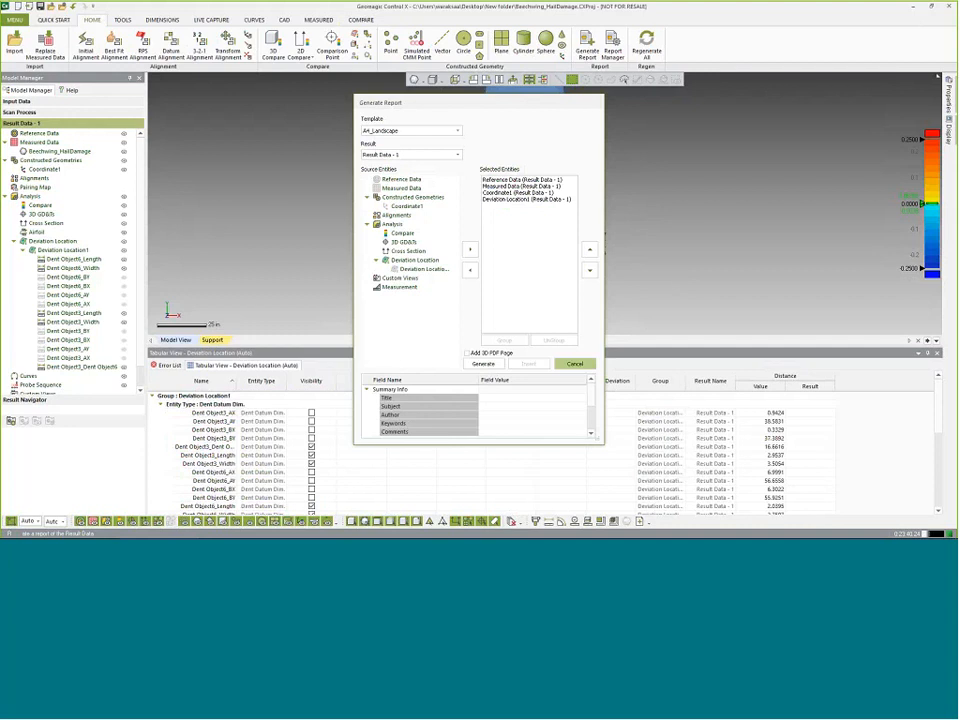
click(477, 270)
click(471, 271)
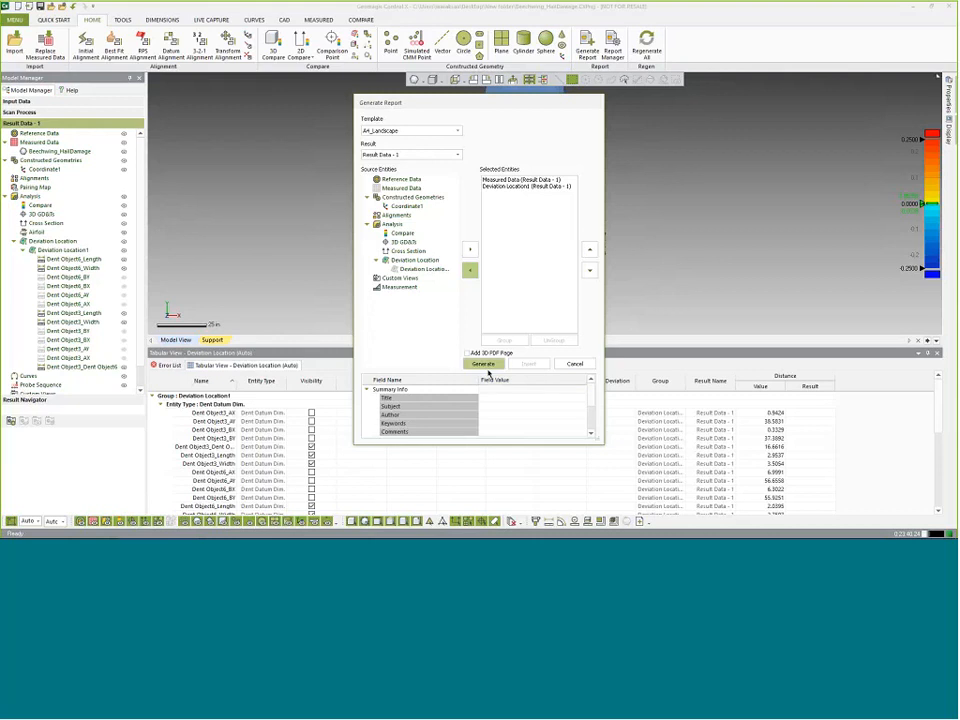
click(484, 364)
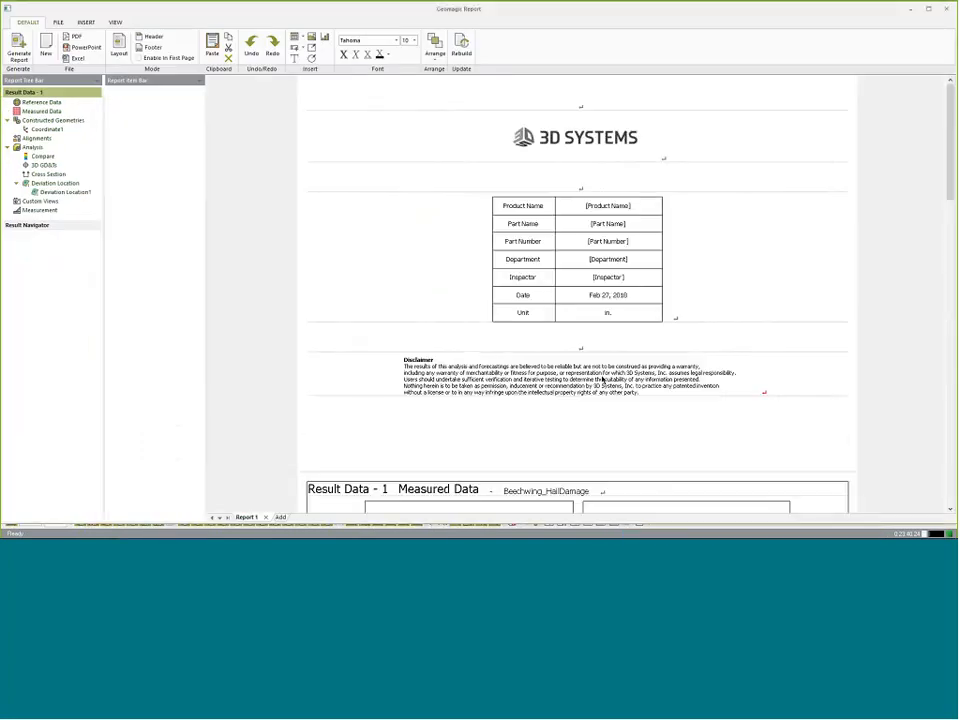
Step: Review the generated report from the cover page through the measured data views, Deviation Location1 image and dent tables, and return to the cover
scroll(889, 225, down, 1)
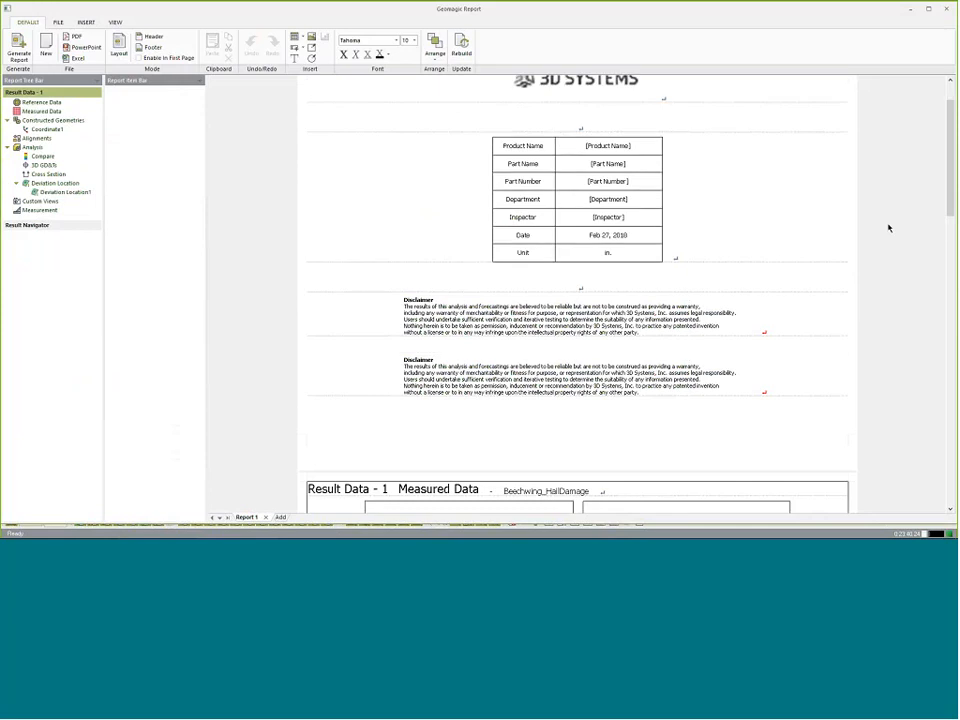
scroll(801, 273, down, 8)
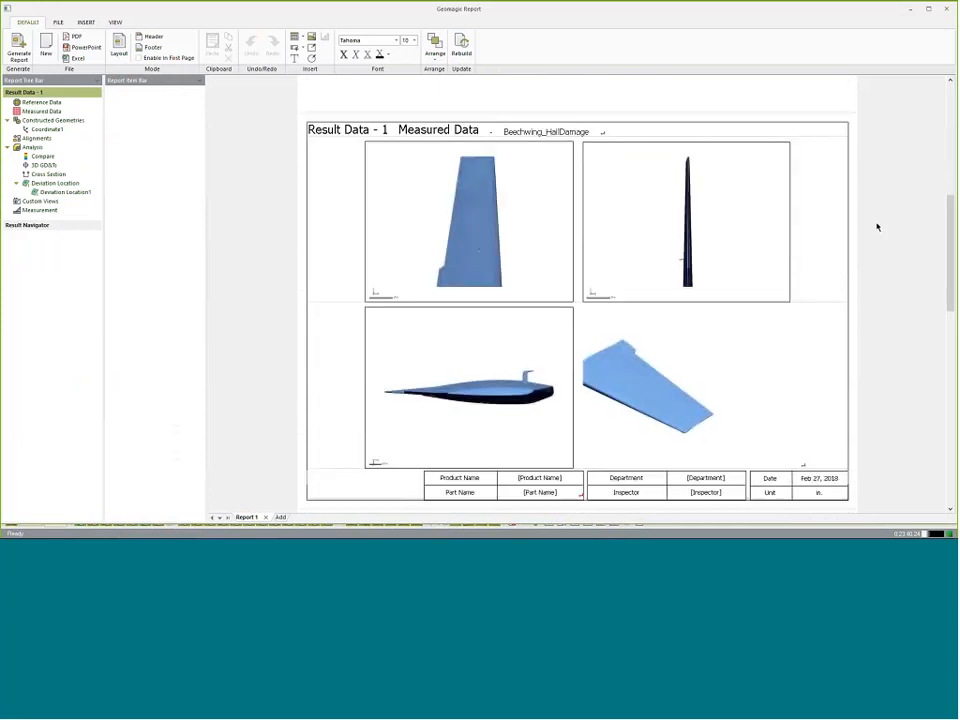
scroll(874, 230, down, 4)
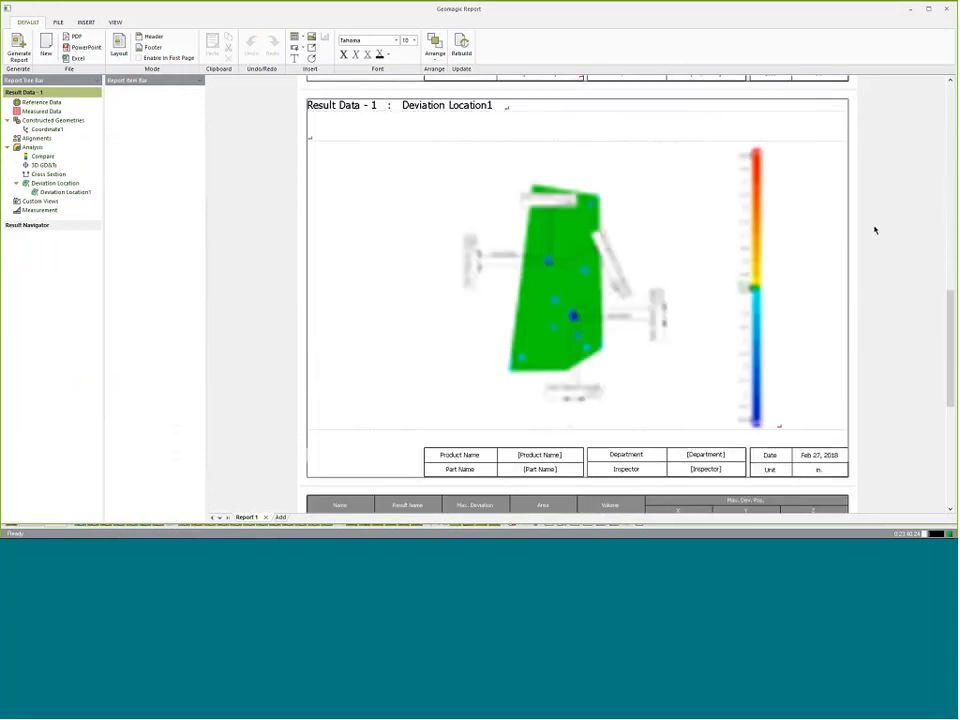
scroll(874, 230, down, 1)
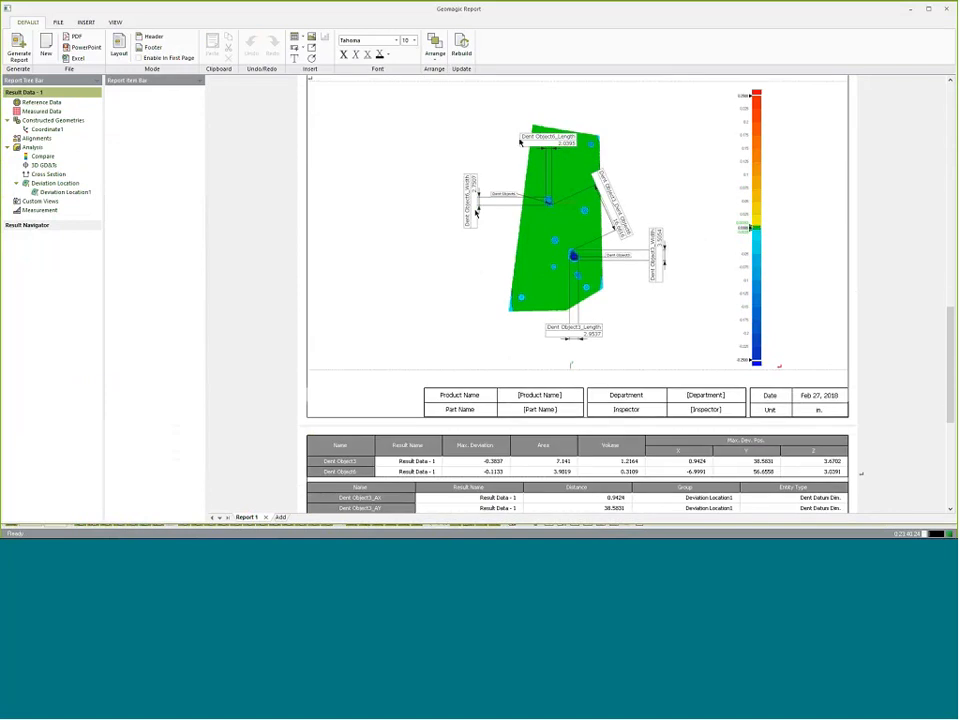
scroll(662, 313, down, 2)
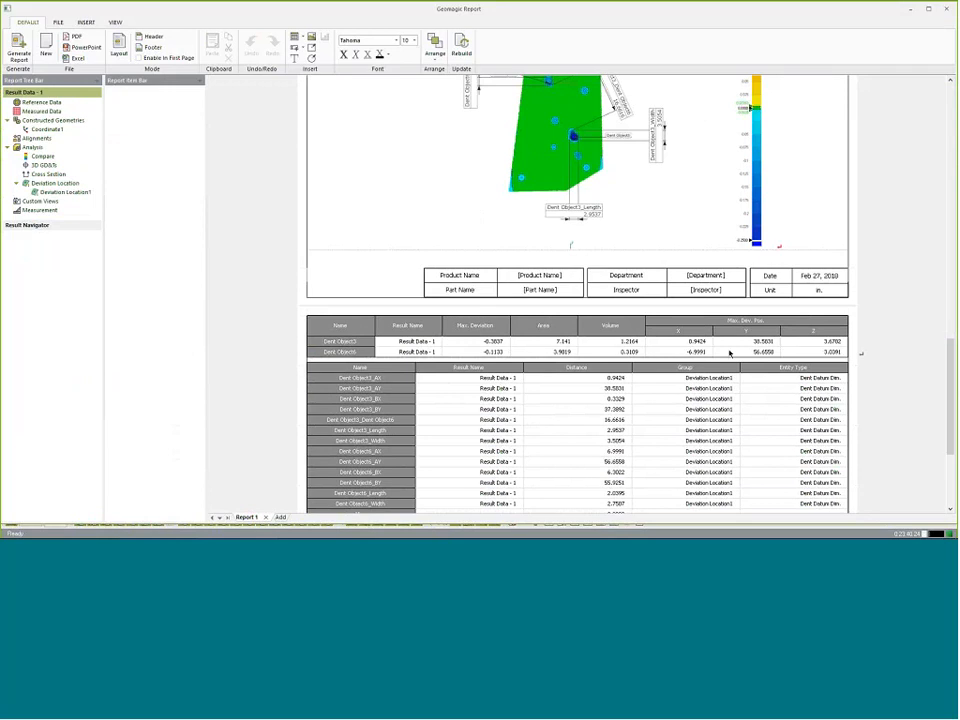
scroll(729, 353, down, 5)
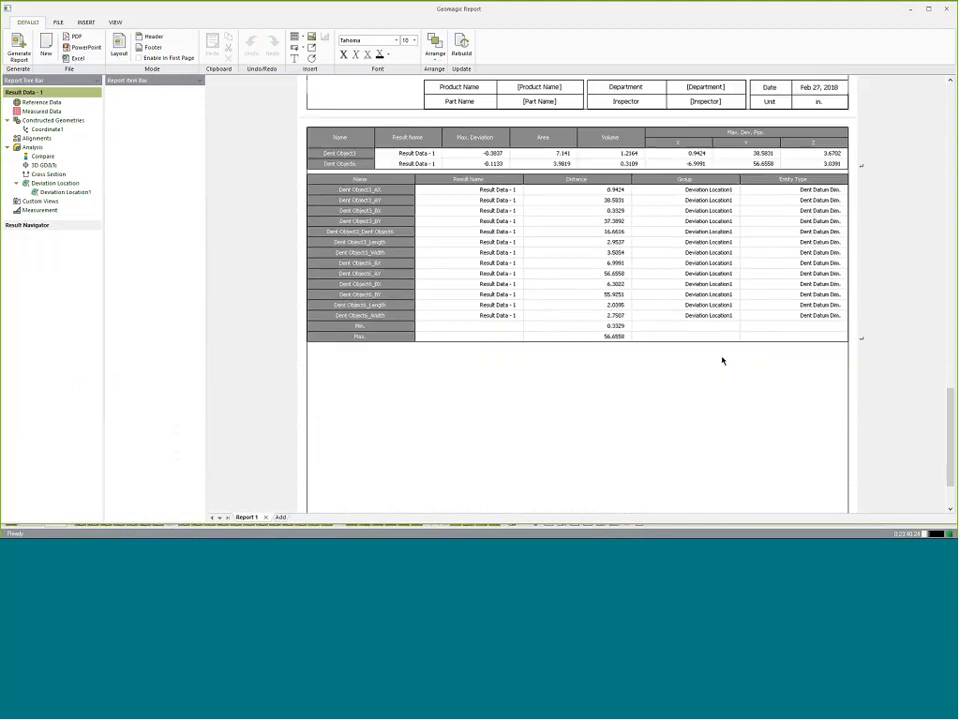
scroll(722, 360, up, 5)
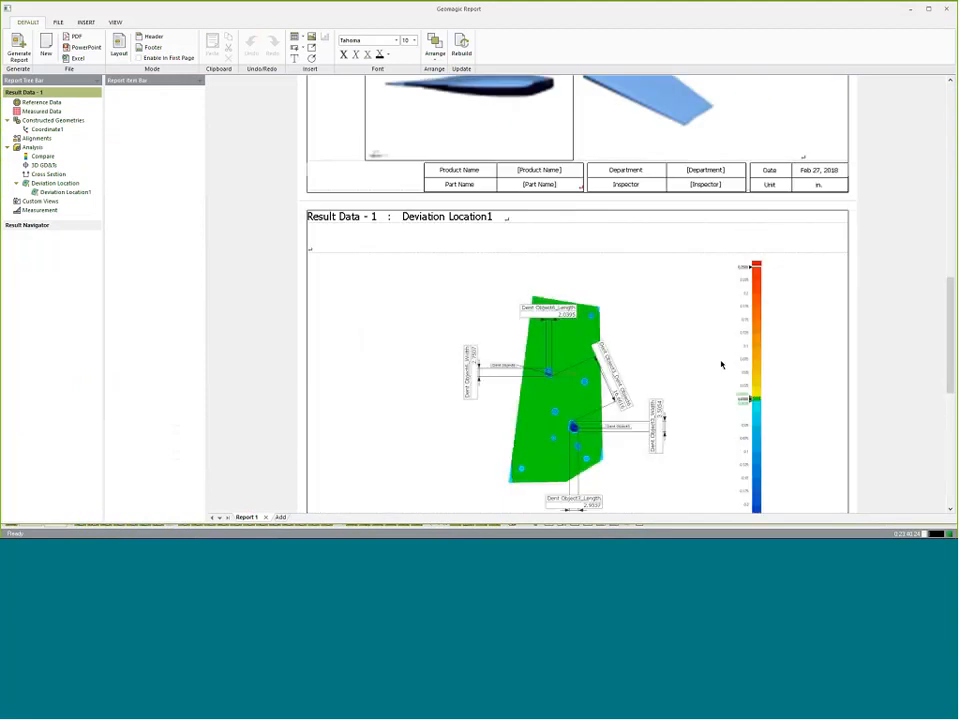
scroll(722, 364, down, 6)
scroll(720, 372, up, 20)
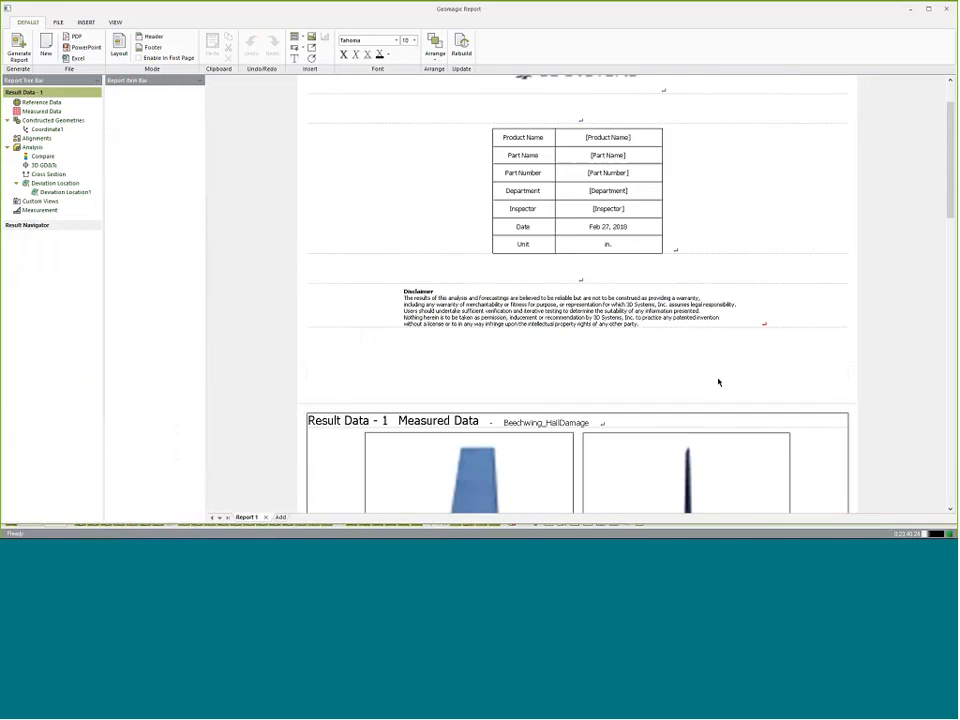
scroll(718, 382, up, 2)
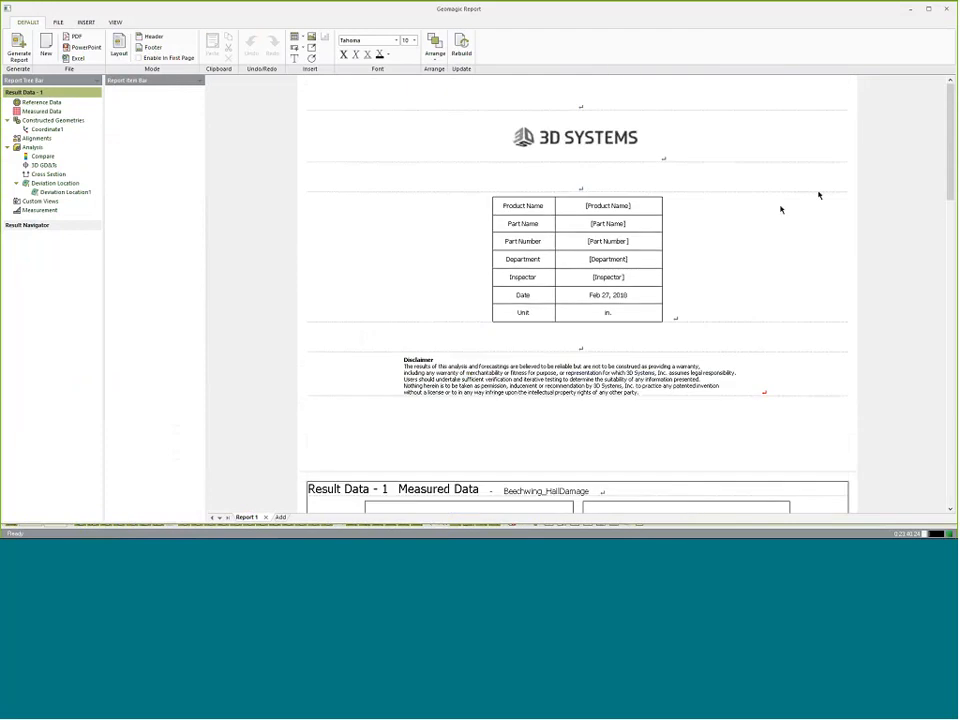
Step: Switch to the PowerPoint slide show showing the Additional Resources slide
key(alt+Tab)
key(alt+Tab)
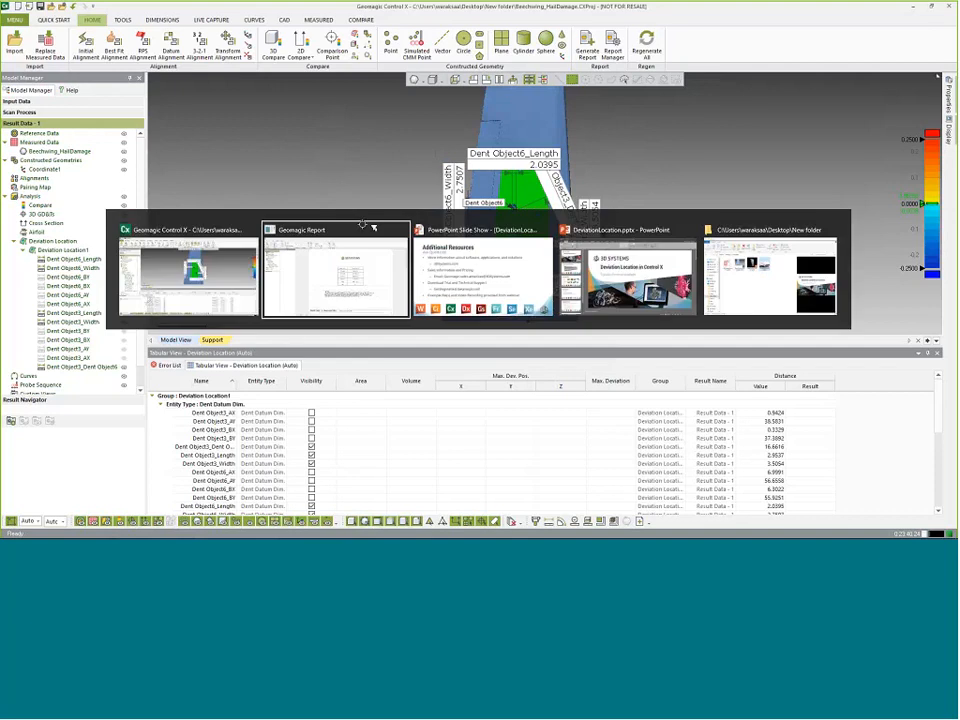
key(alt+Tab)
key(alt+Tab)
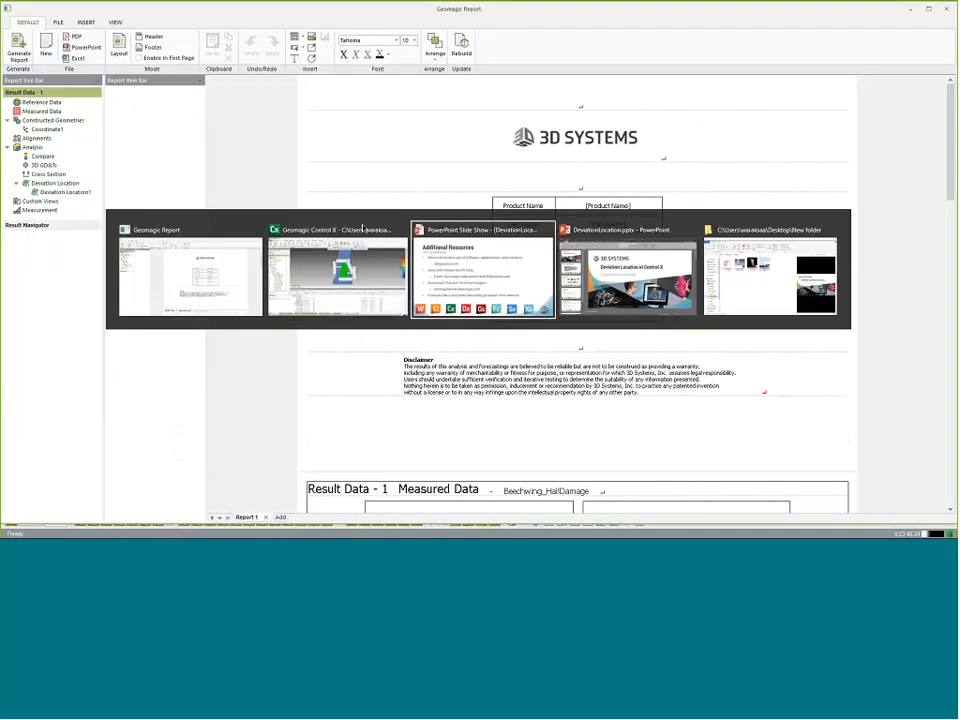